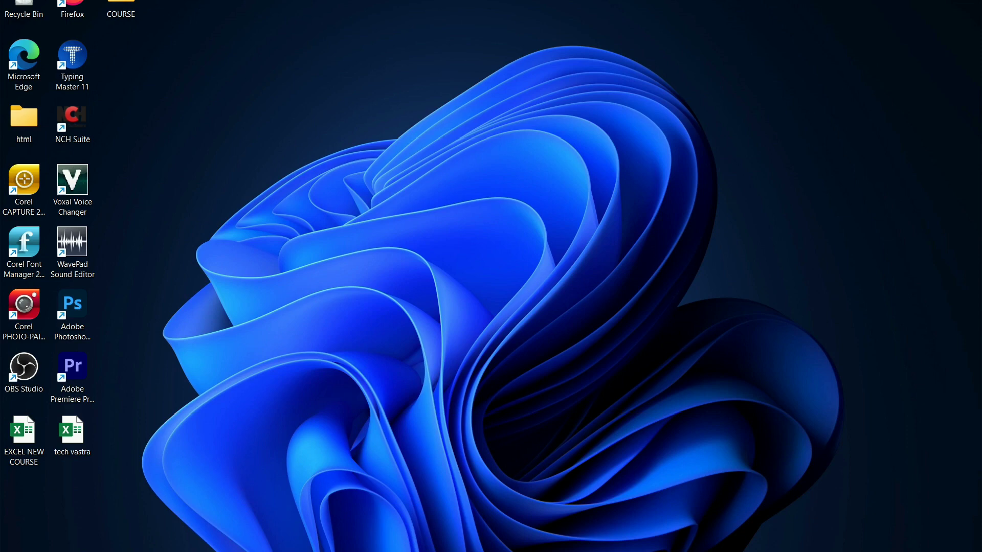
Launch Excel from the Start menu search and maximize its start window
key(super)
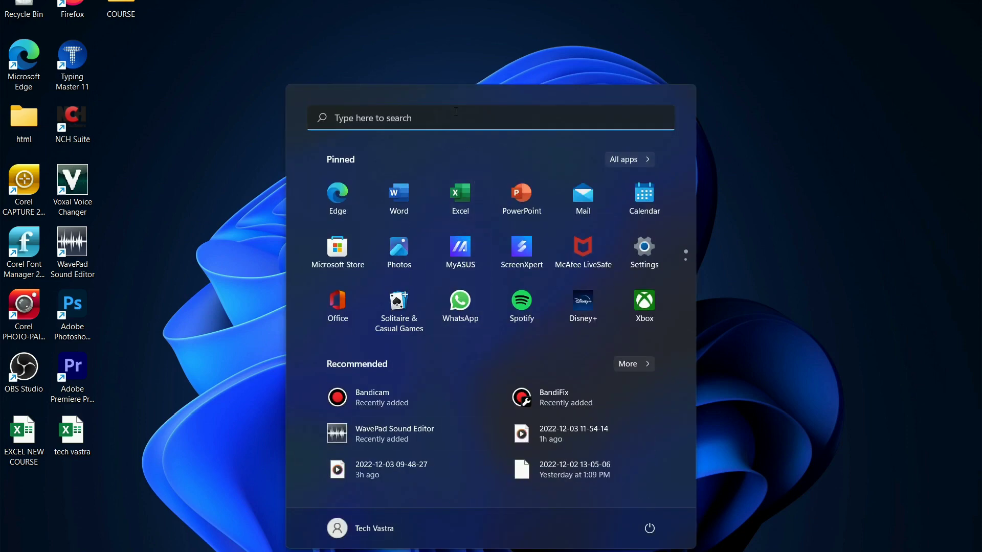
click(454, 110)
text(e)
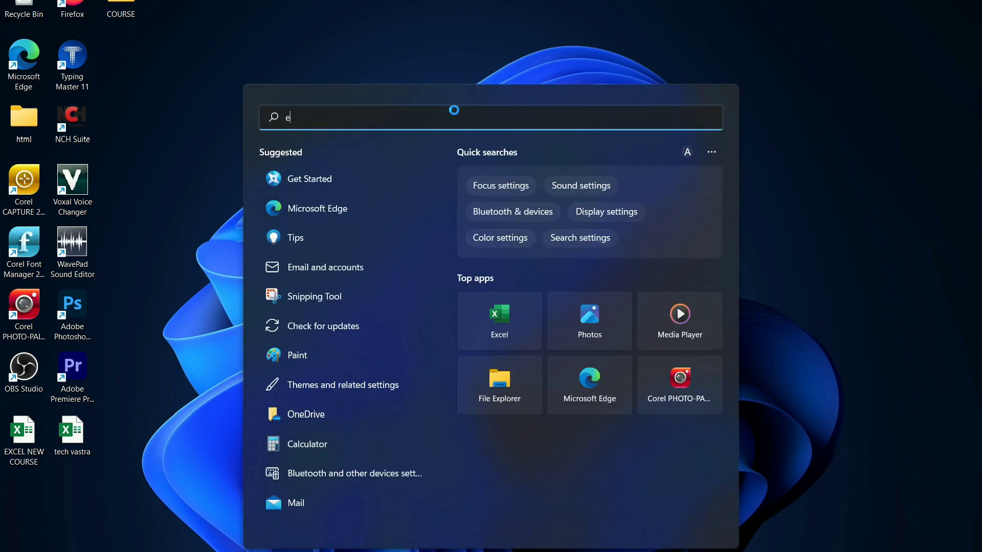
text(xcel)
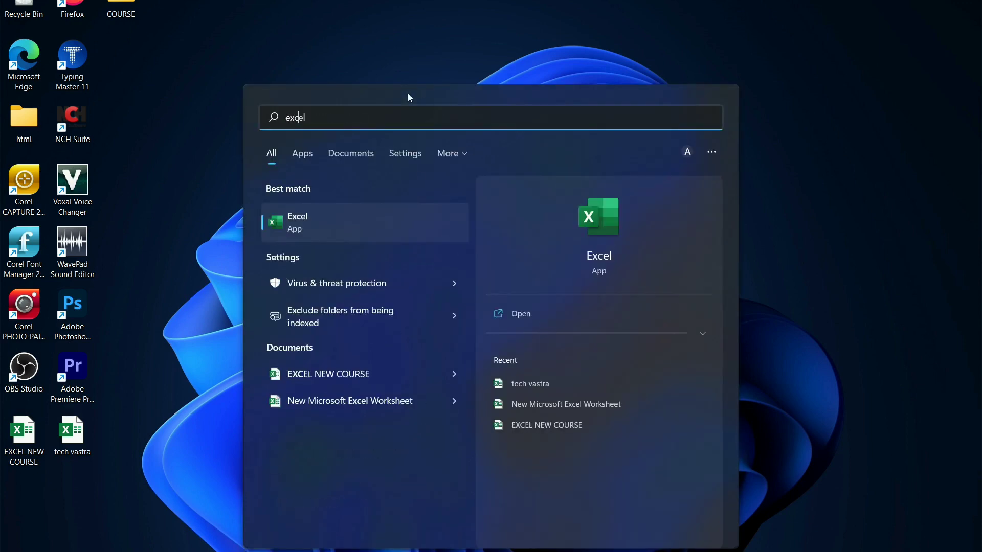
click(389, 221)
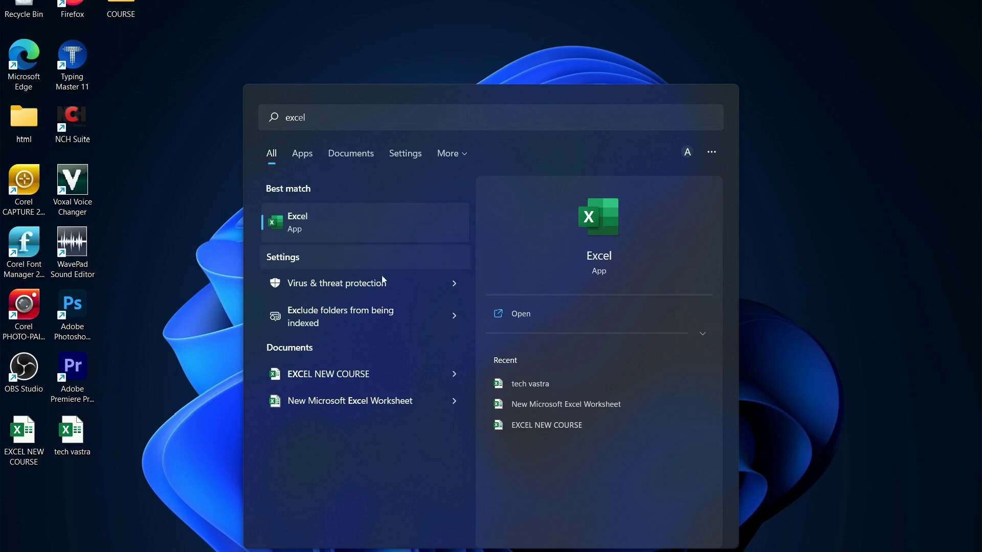
click(518, 318)
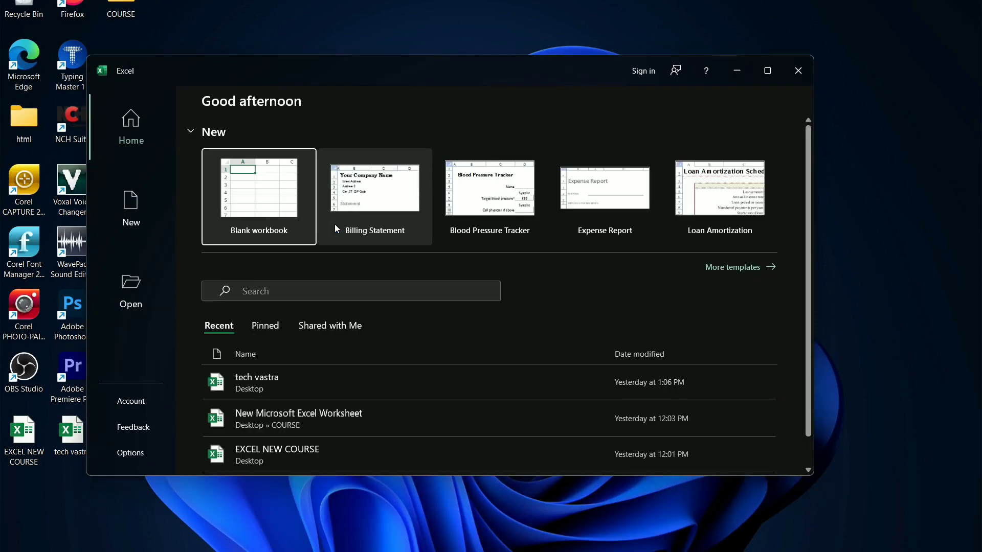
click(778, 71)
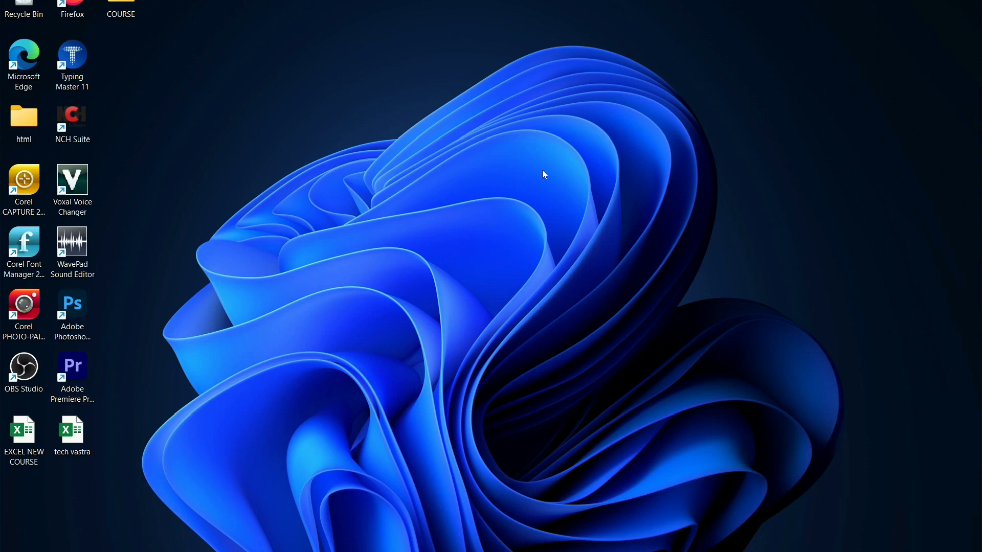
Create a new Microsoft Excel Worksheet on the desktop named 'tech vastra'
right_click(544, 175)
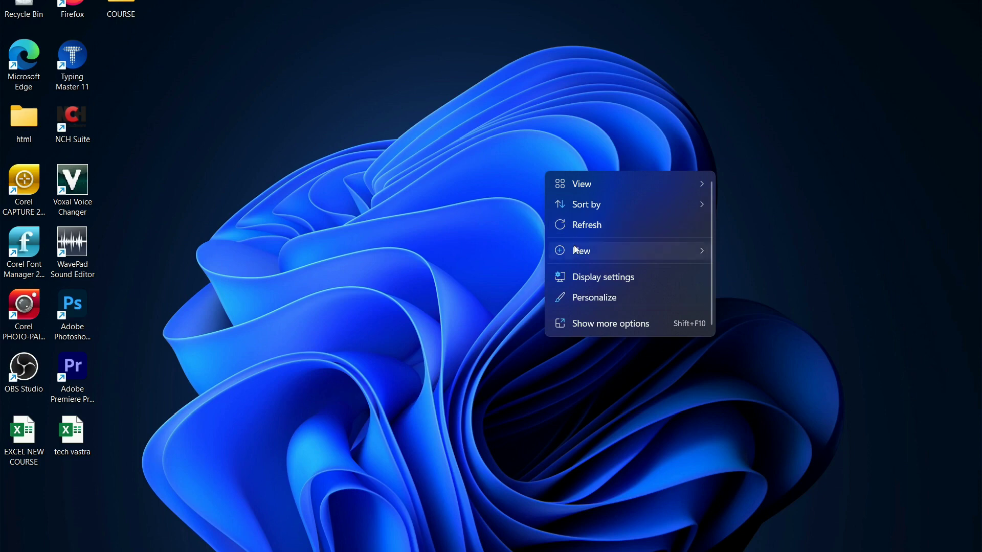
mouse_move(581, 250)
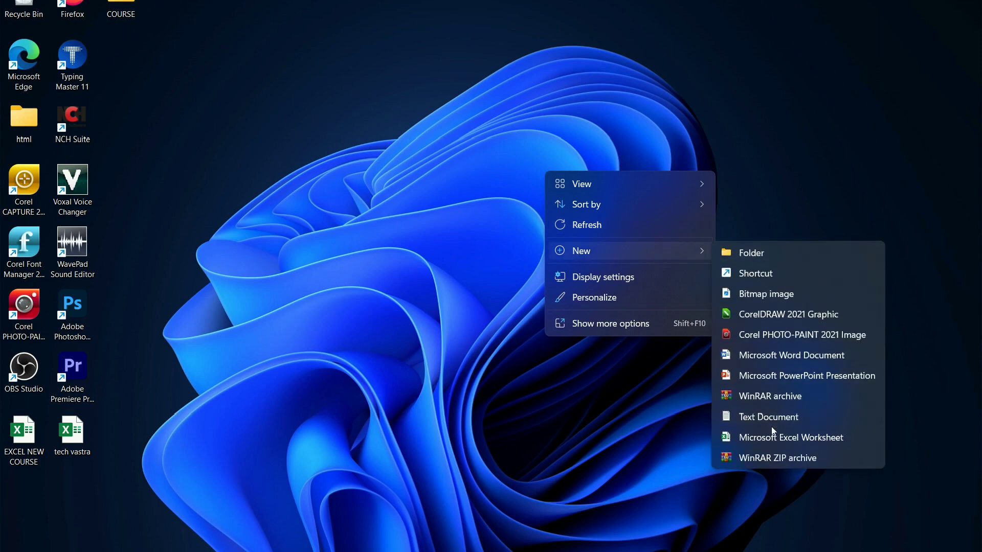
click(777, 440)
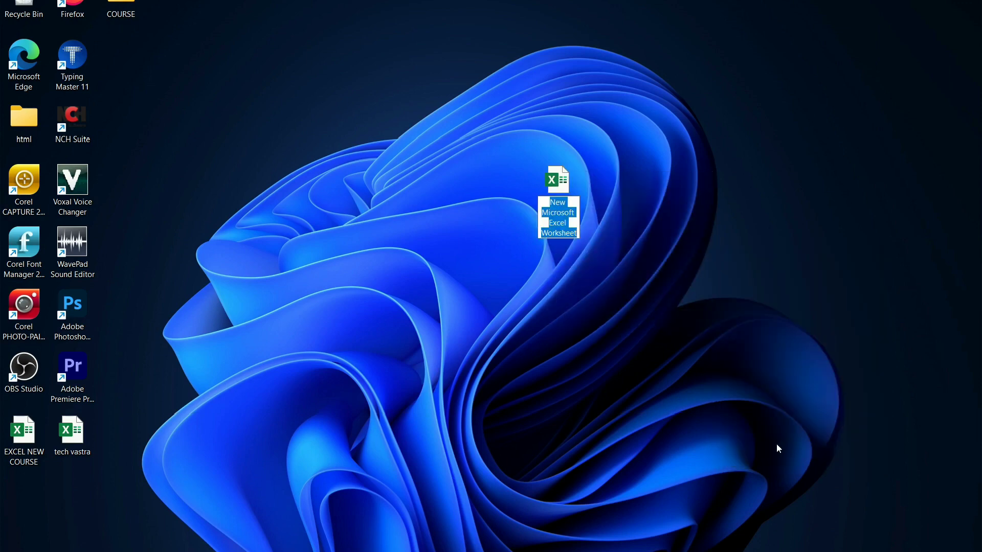
text(tech va)
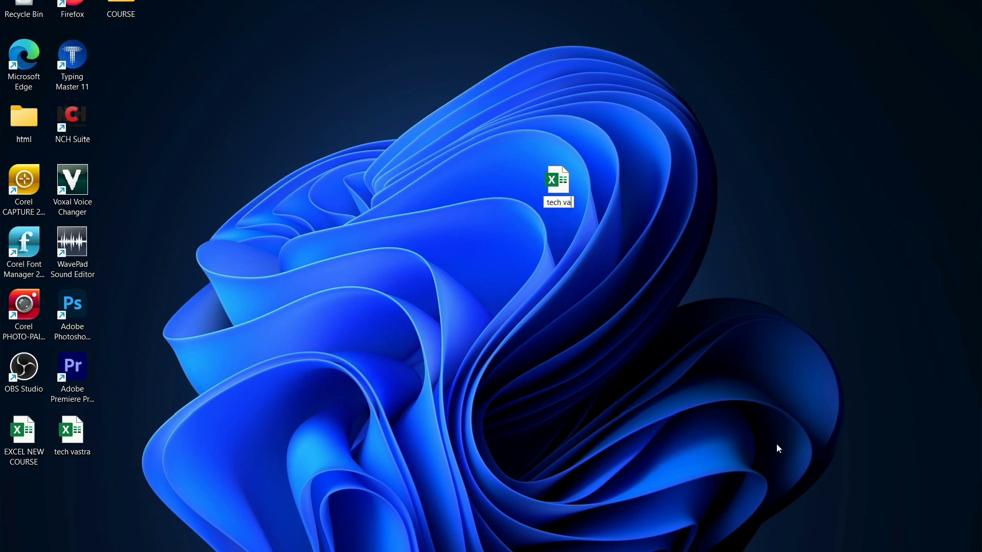
text(stra)
key(Return)
key(Return)
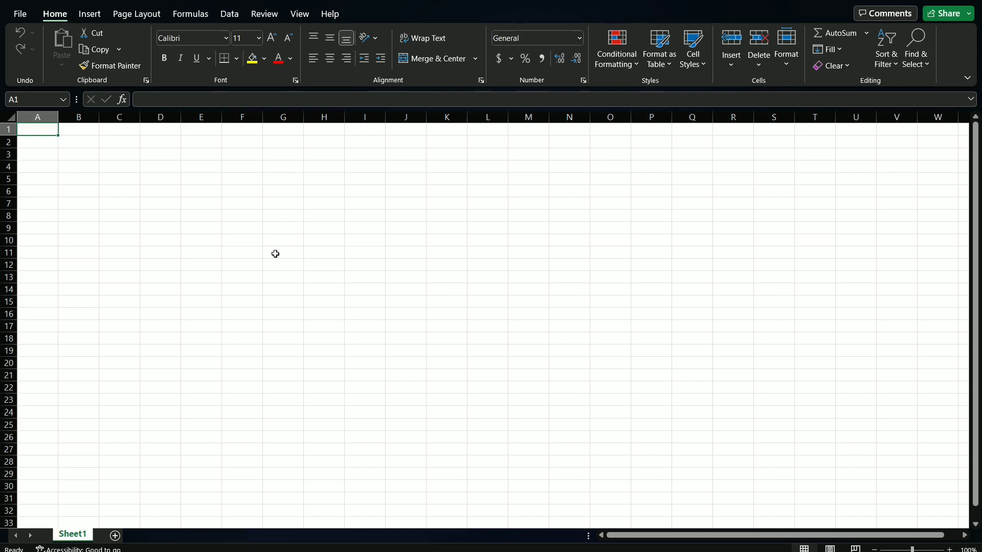
click(79, 11)
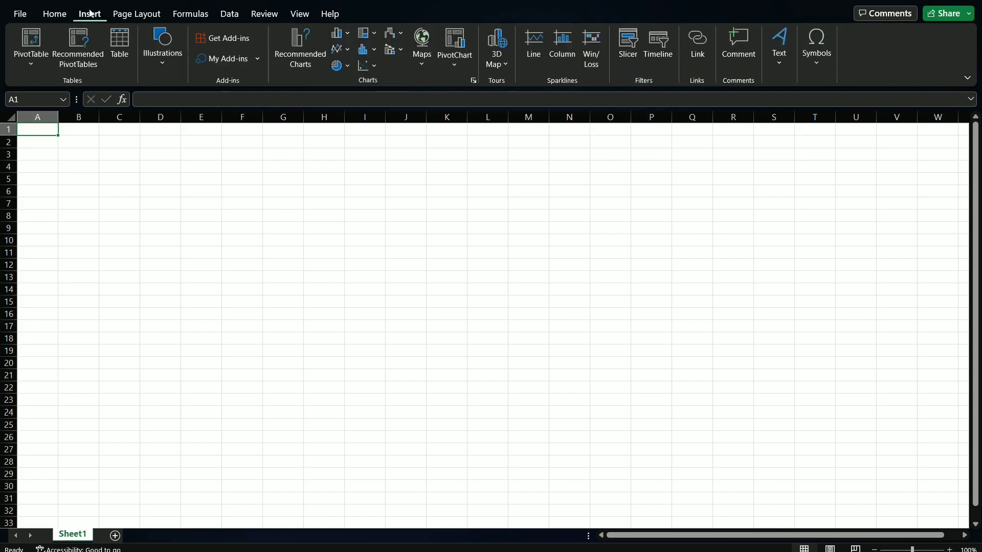
click(147, 11)
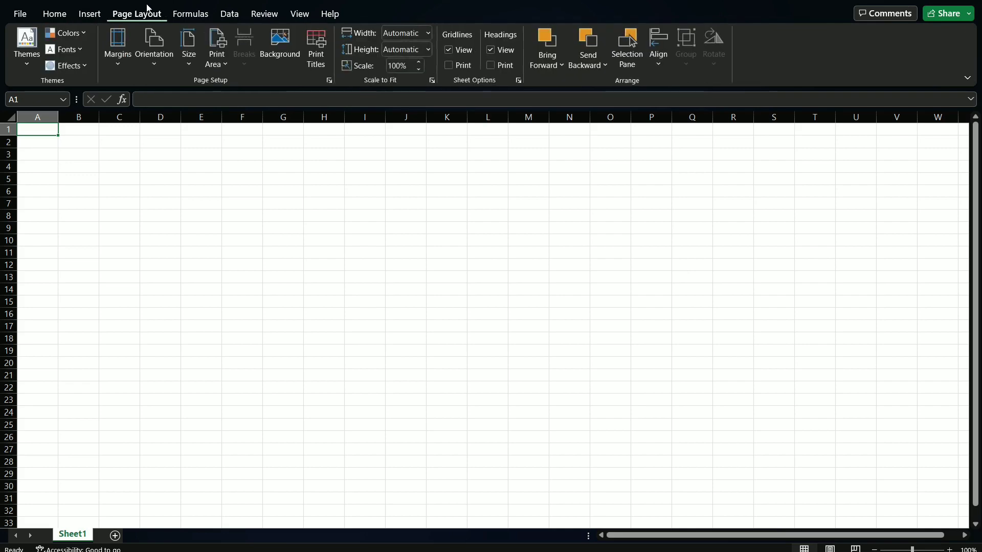
click(233, 12)
click(266, 13)
click(299, 14)
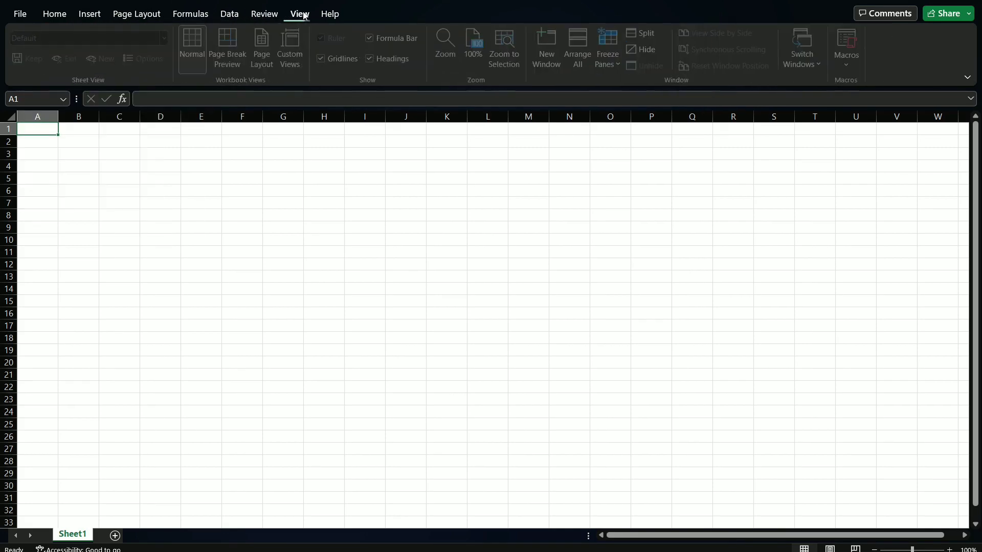
click(324, 14)
click(300, 14)
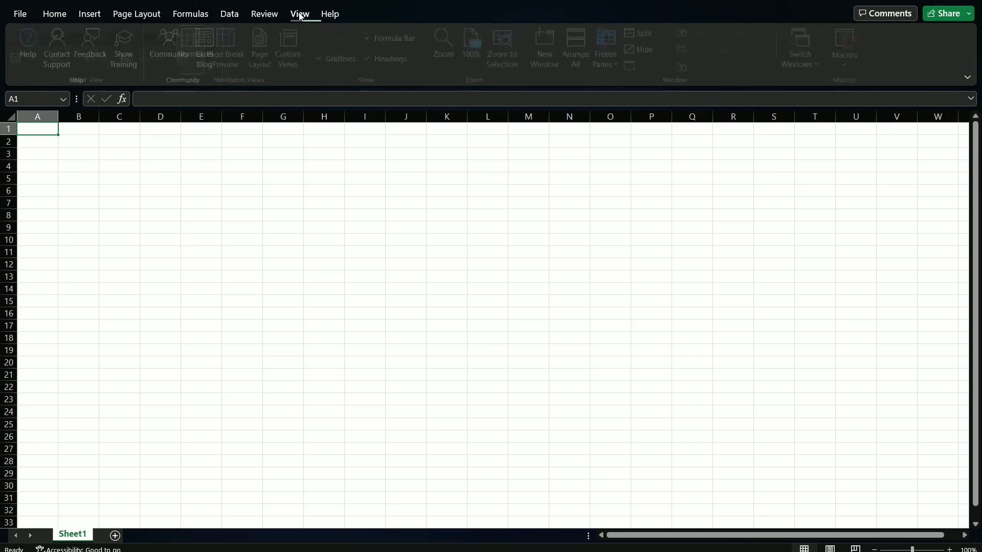
click(54, 15)
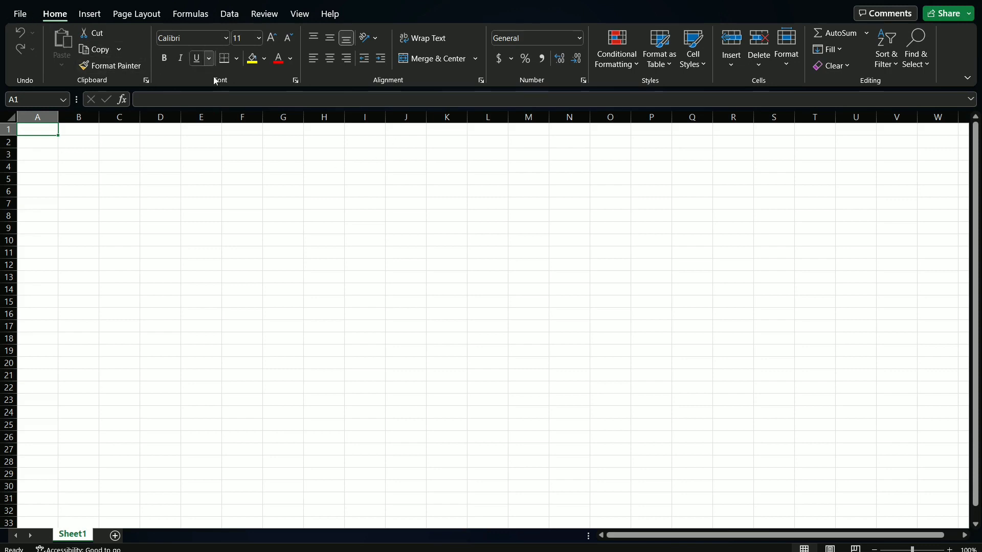
Save the workbook on This PC as 'excel file' in the COURSE folder
click(20, 15)
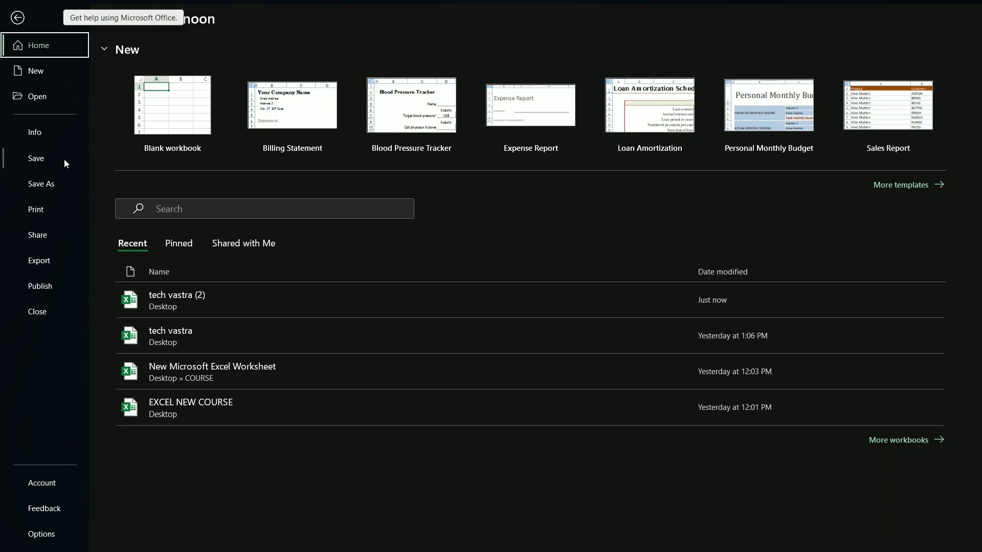
click(62, 183)
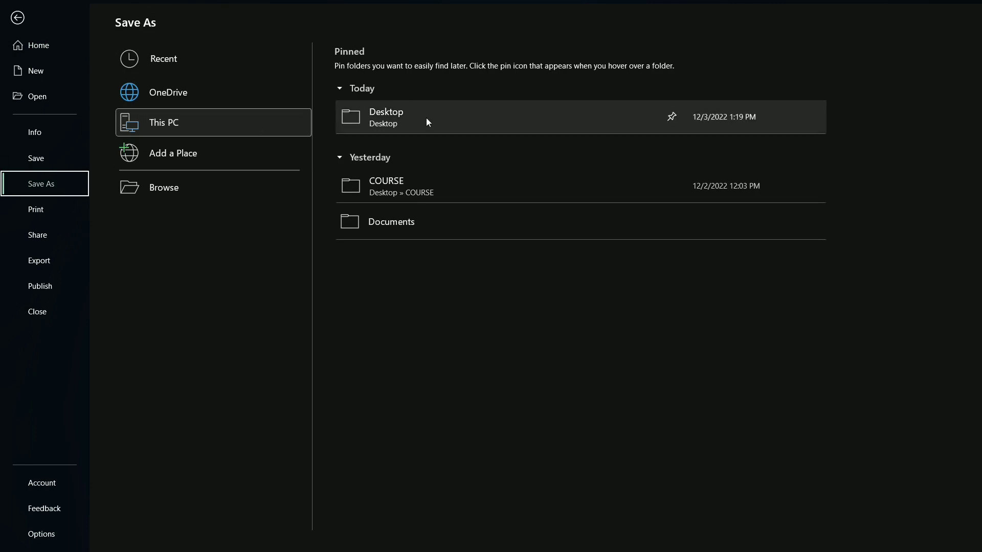
click(203, 122)
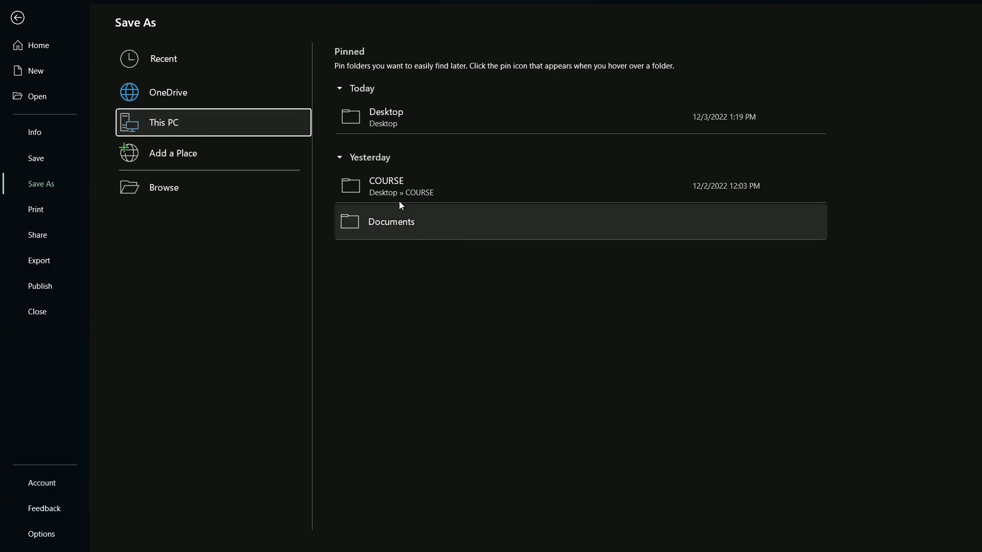
click(530, 202)
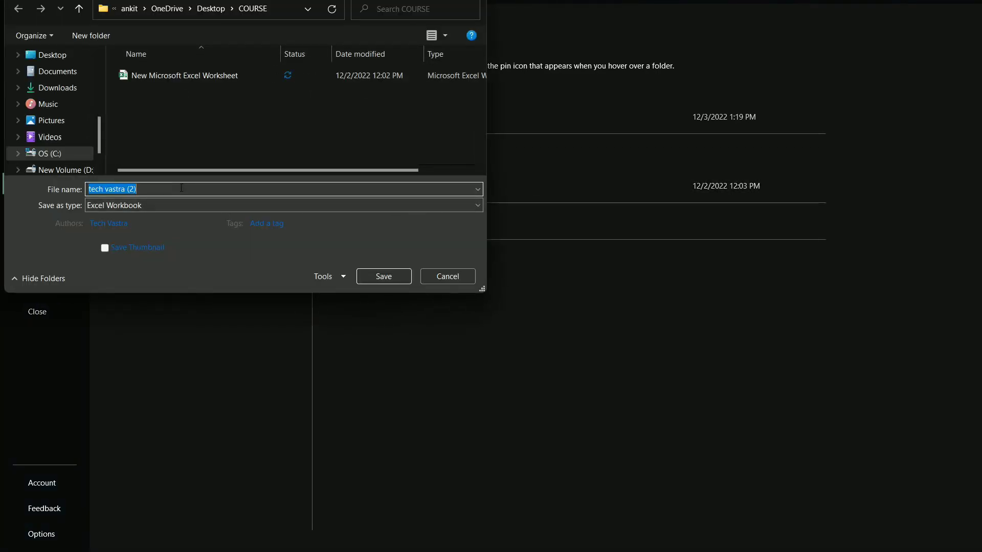
text(e)
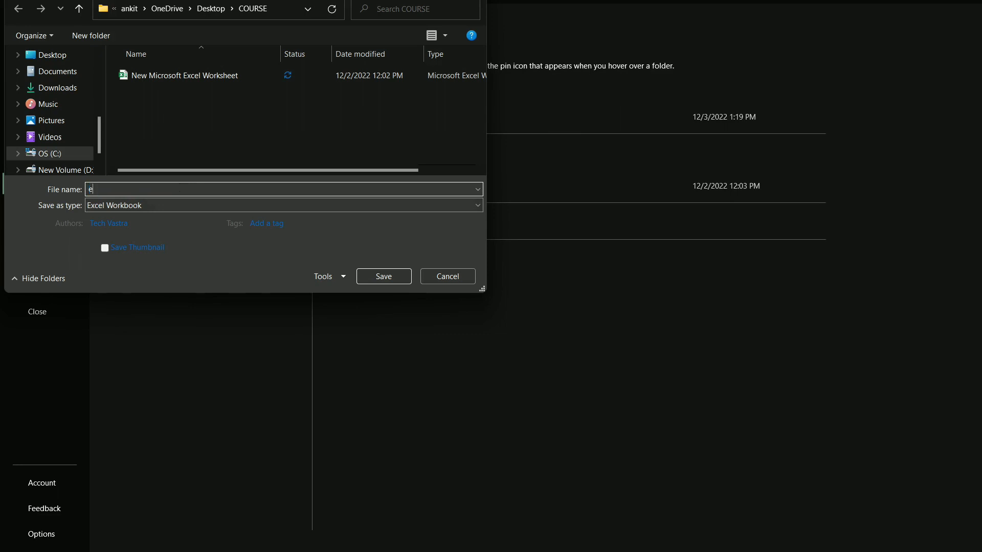
text(xcel )
text(file)
key(Return)
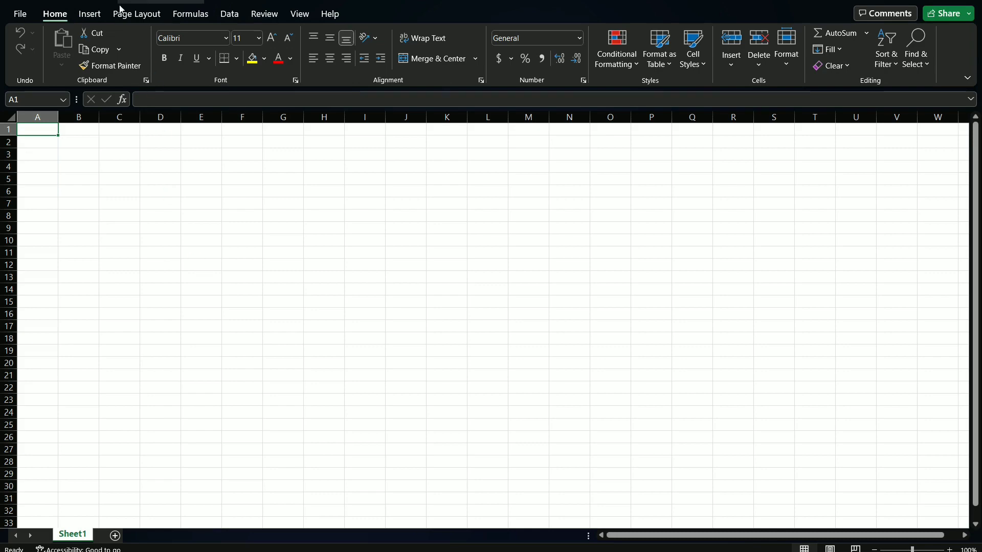
click(17, 20)
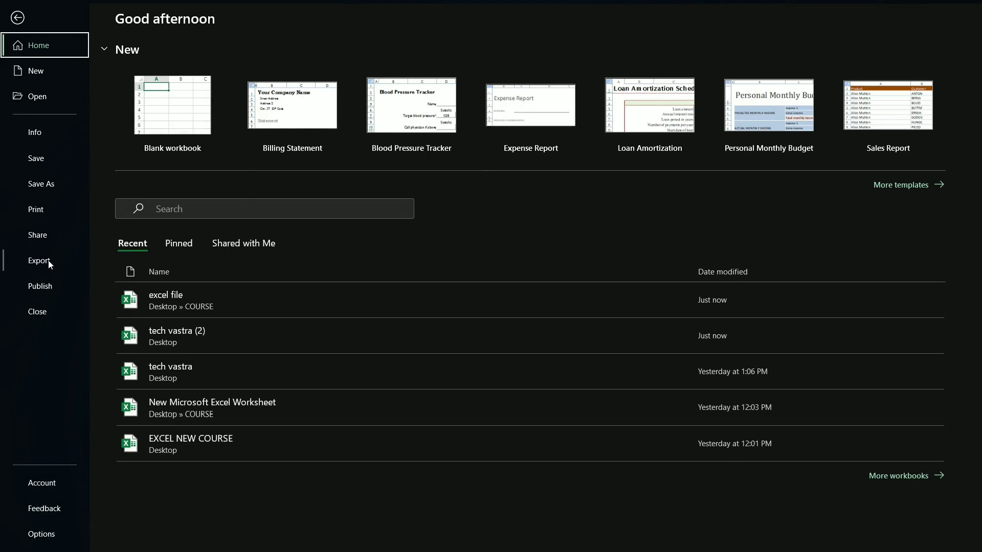
click(18, 25)
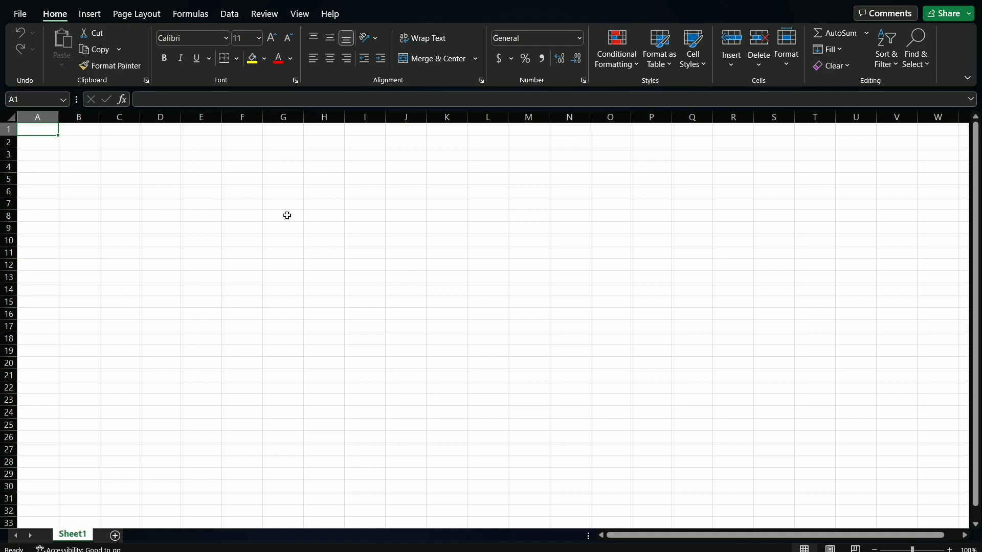
ctrl+scroll(287, 216, up, 10)
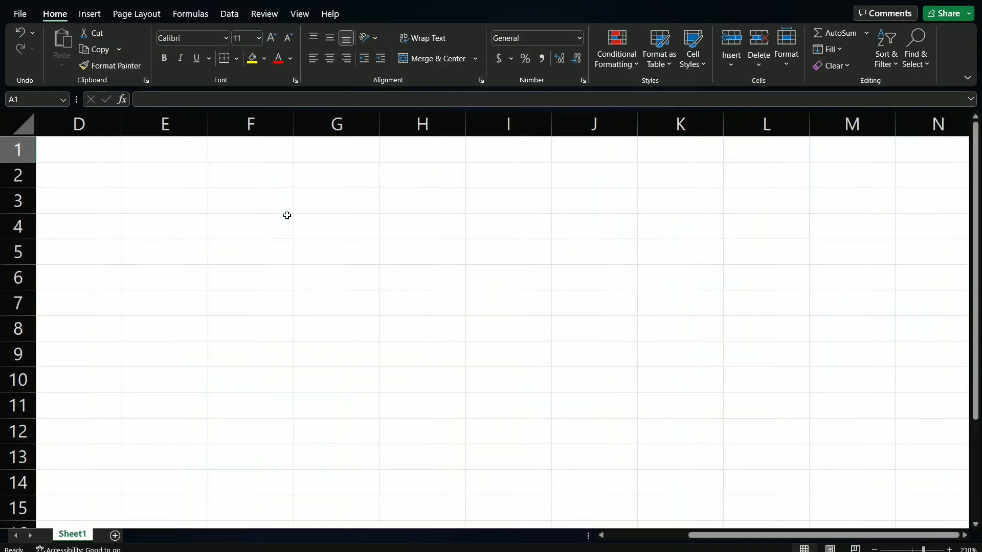
key(ctrl+Home)
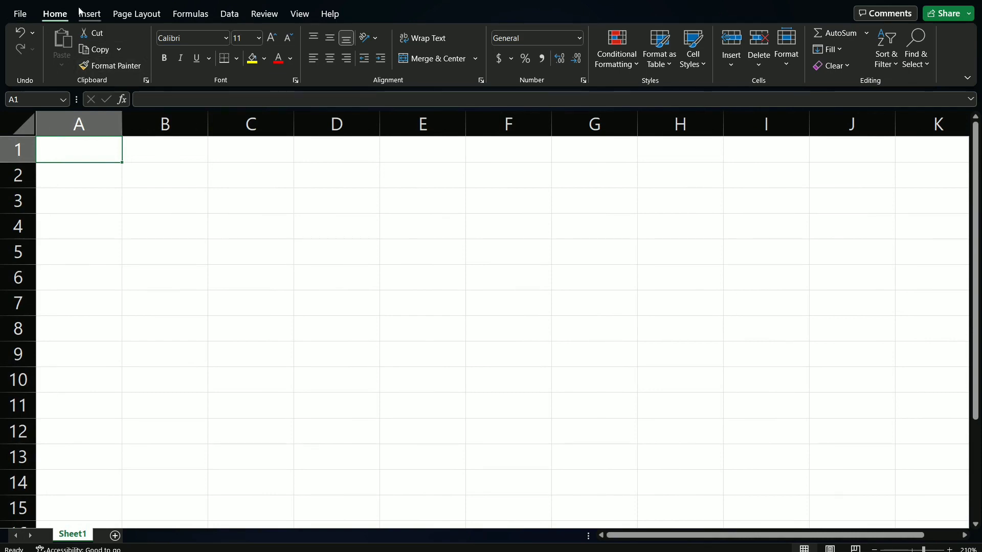
click(132, 16)
click(179, 14)
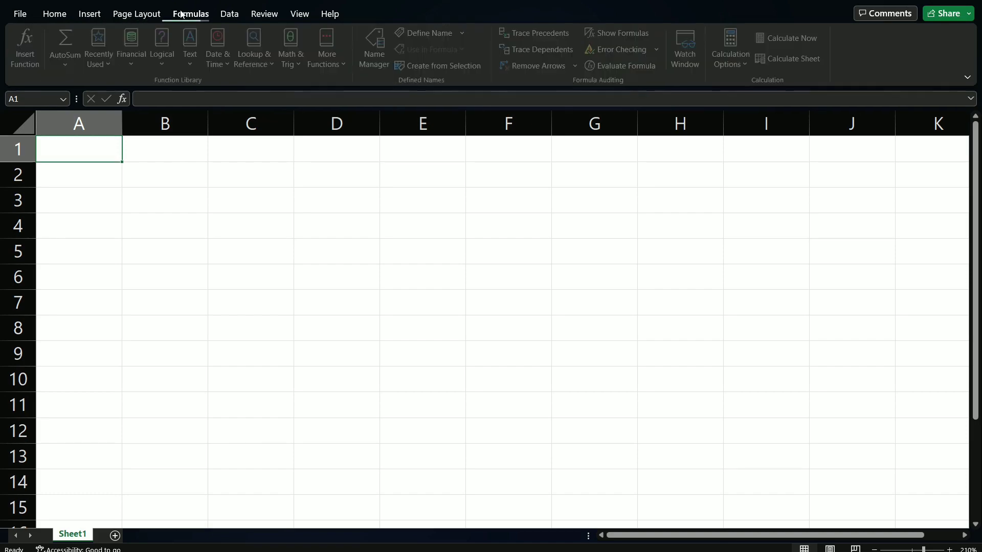
click(227, 13)
click(264, 13)
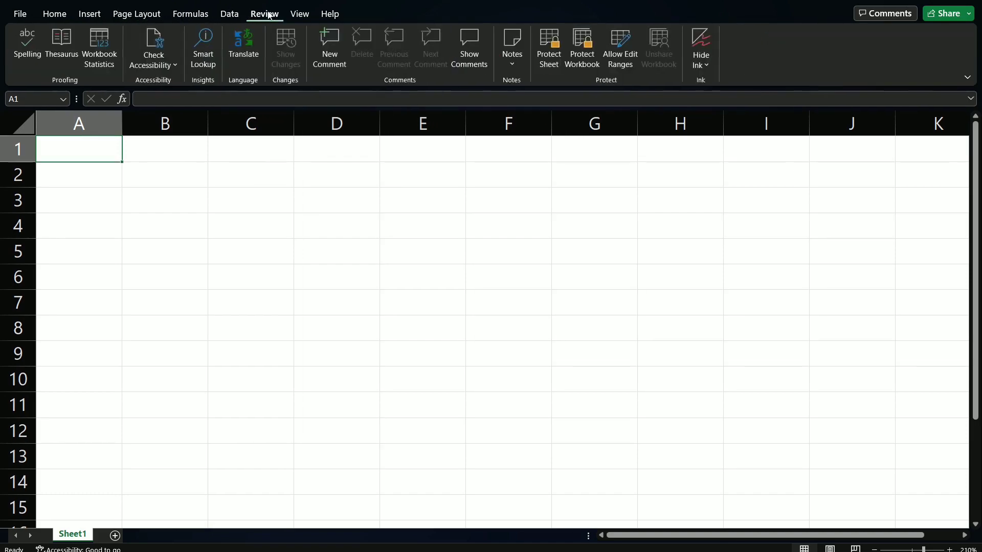
click(300, 14)
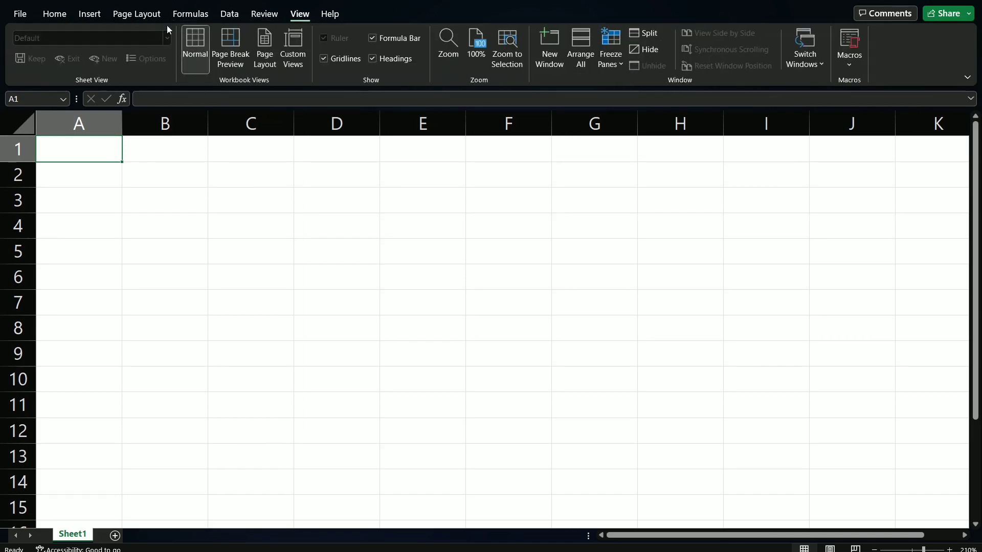
click(56, 15)
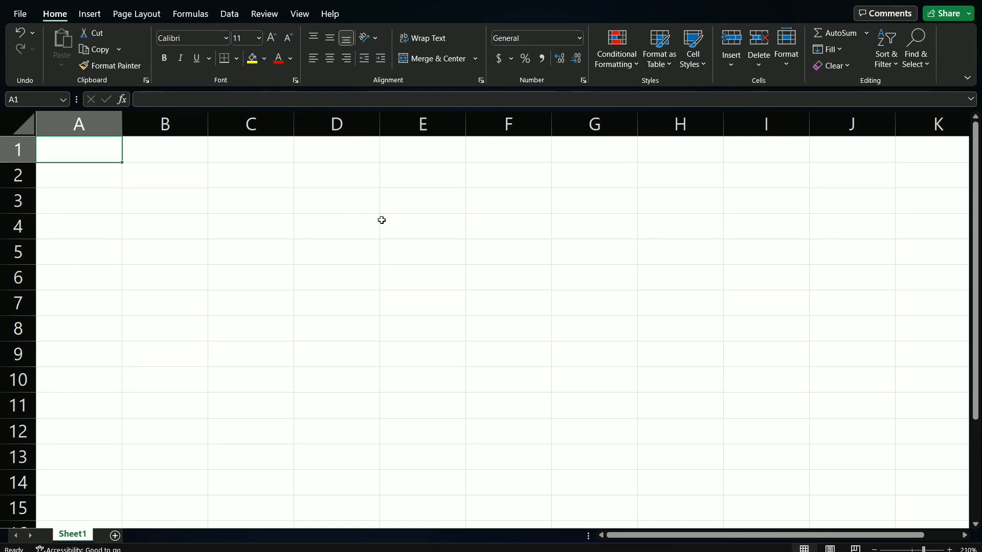
ctrl+scroll(376, 226, down, 5)
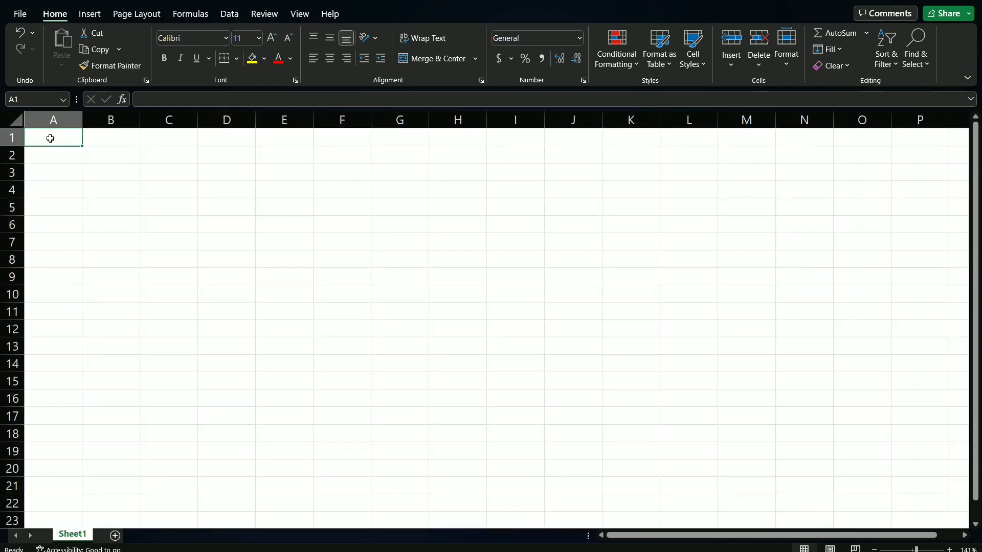
mouse_move(53, 153)
mouse_down()
mouse_move(532, 225)
mouse_move(660, 324)
mouse_move(770, 384)
mouse_move(808, 391)
mouse_up()
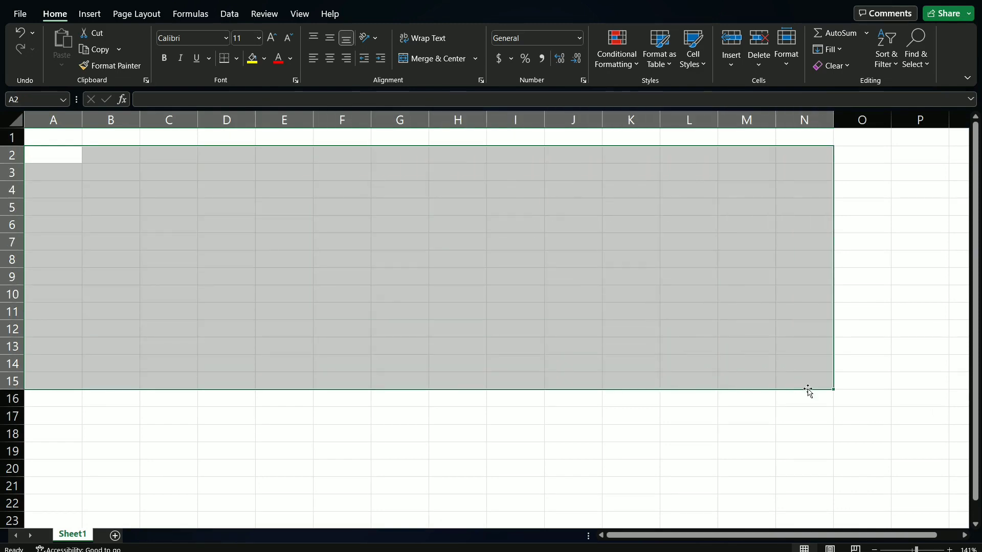
click(192, 220)
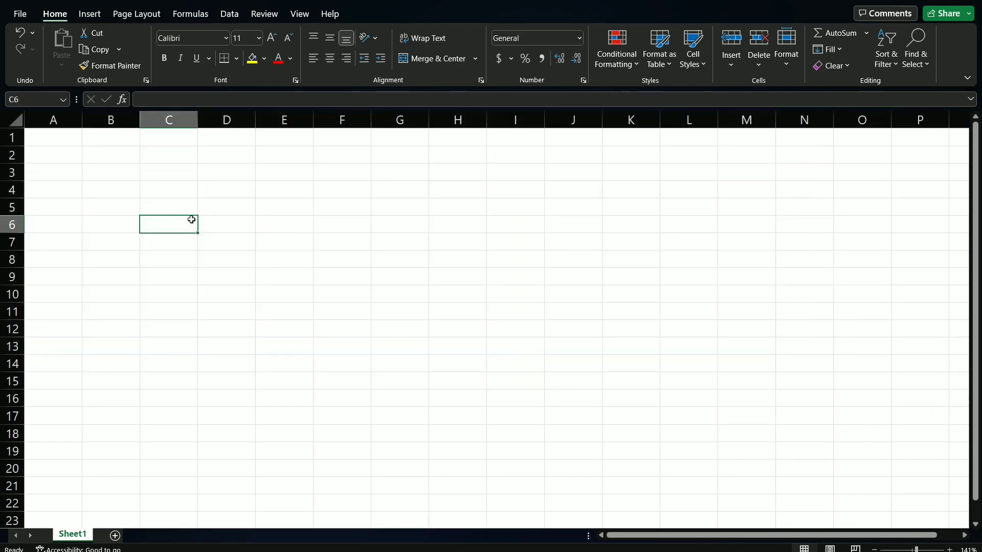
click(74, 159)
click(197, 158)
click(221, 201)
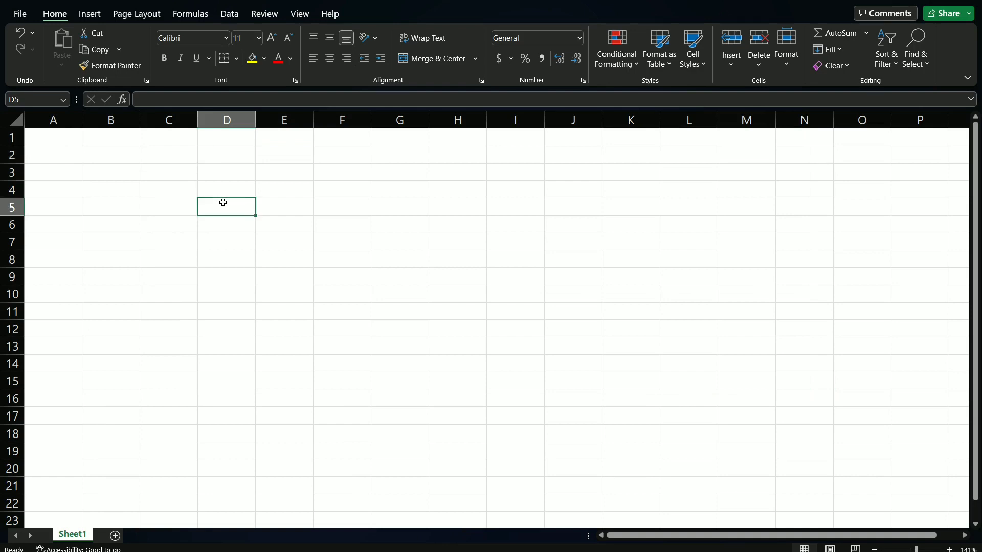
click(383, 201)
click(263, 176)
scroll(263, 176, up, 3)
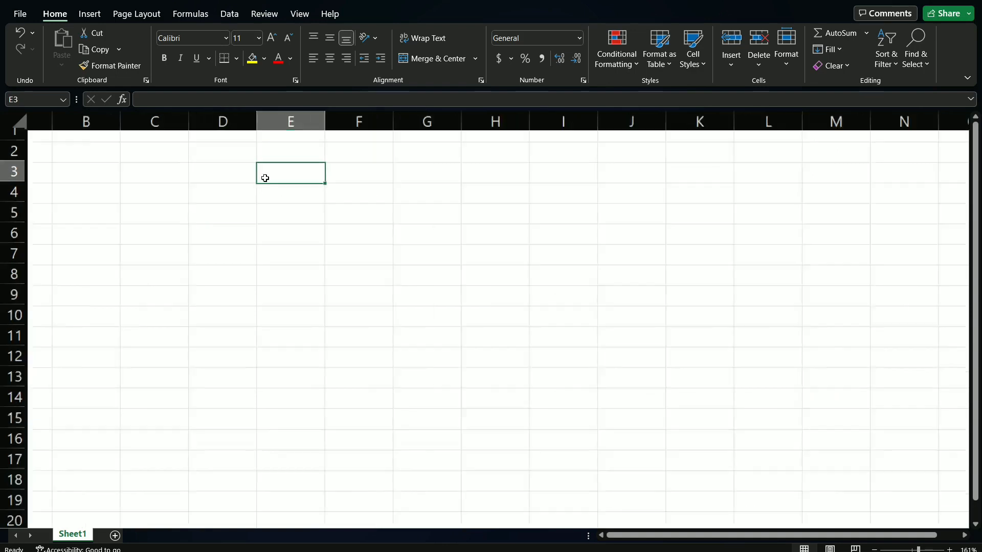
scroll(263, 176, up, 5)
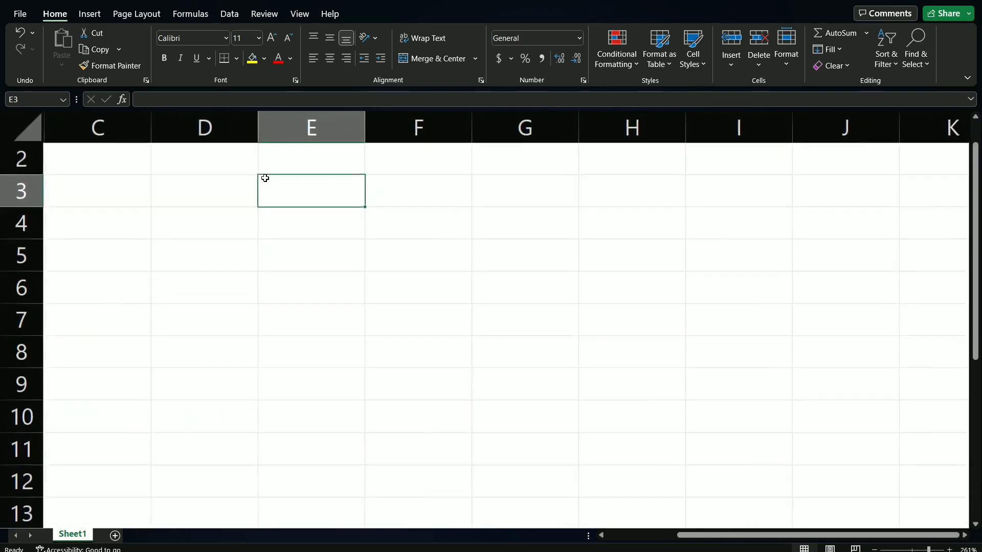
click(313, 254)
drag(313, 254, 313, 357)
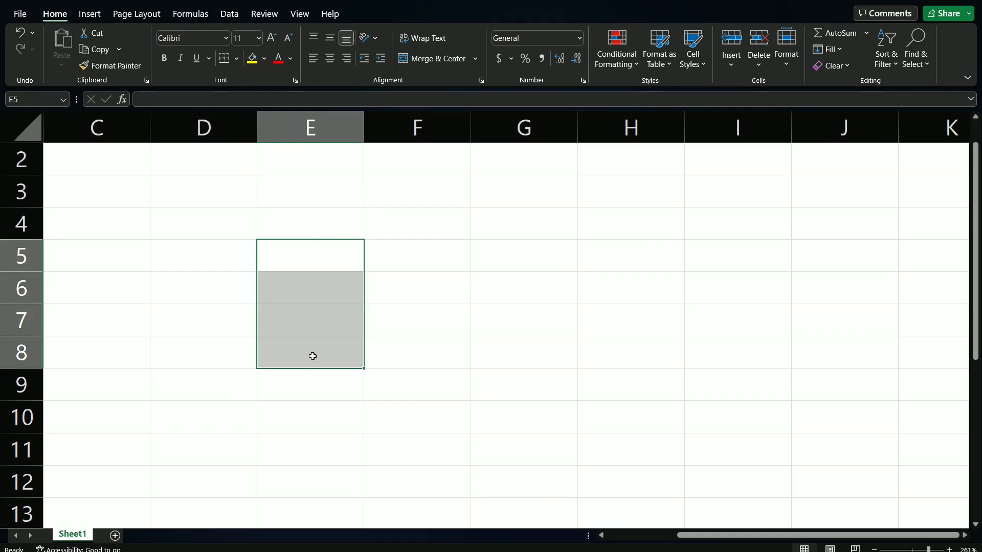
click(406, 356)
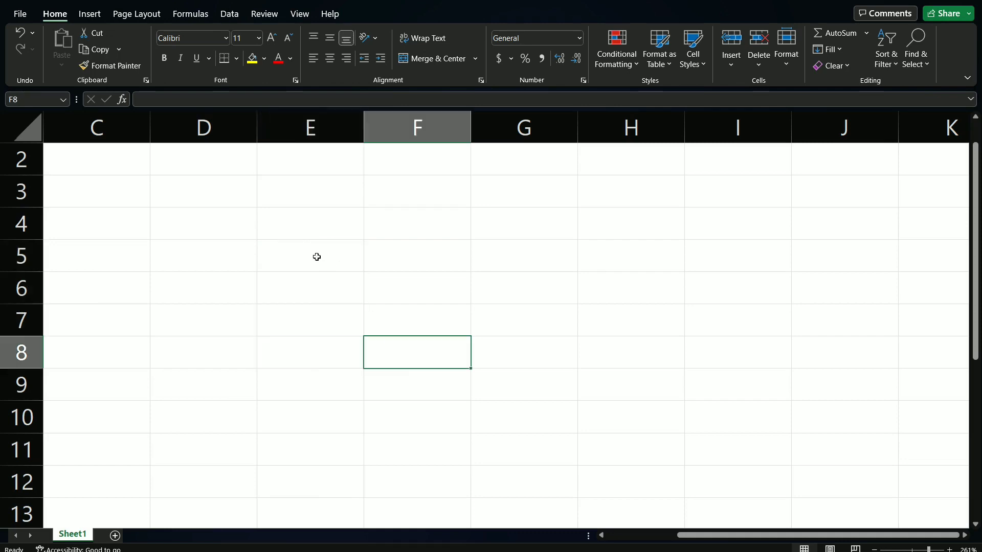
click(316, 257)
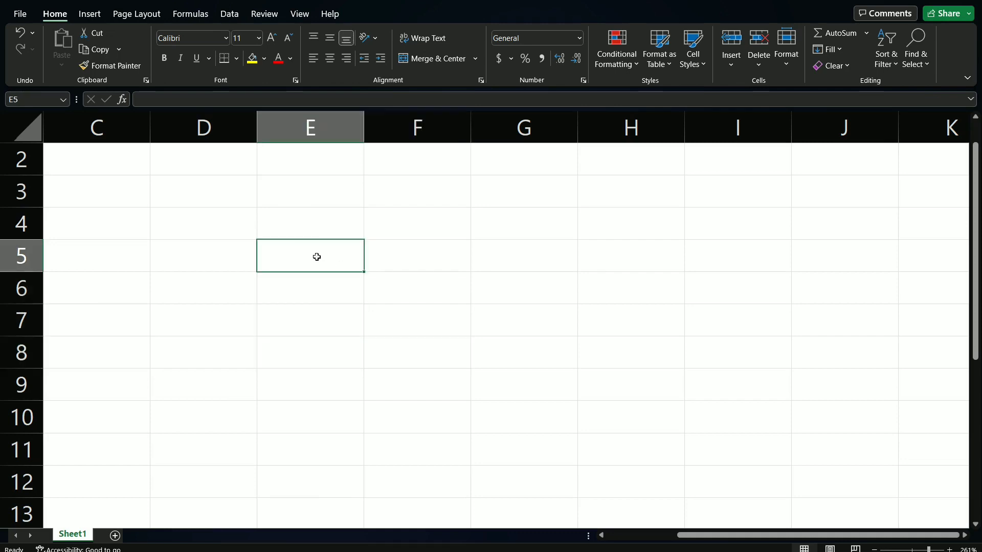
click(178, 212)
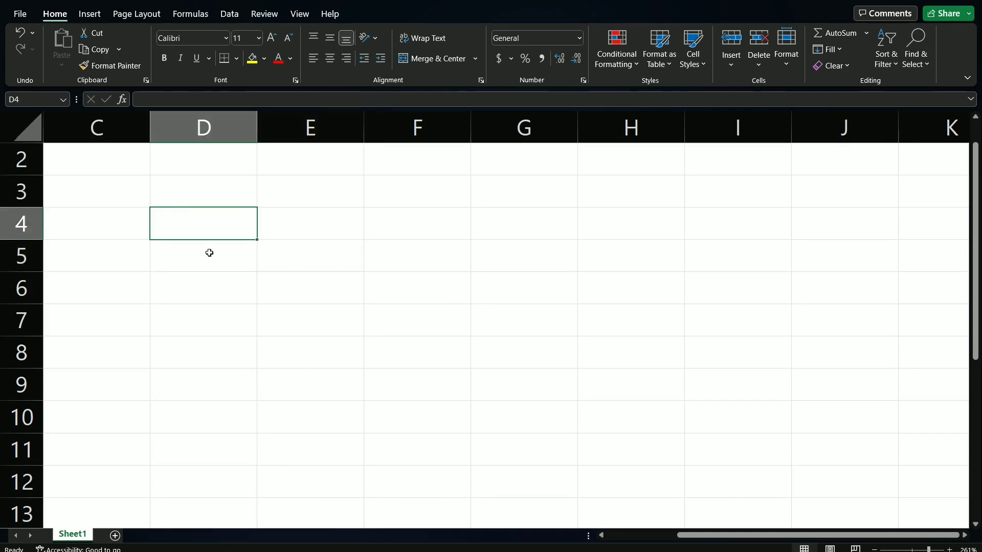
scroll(210, 252, up, 1)
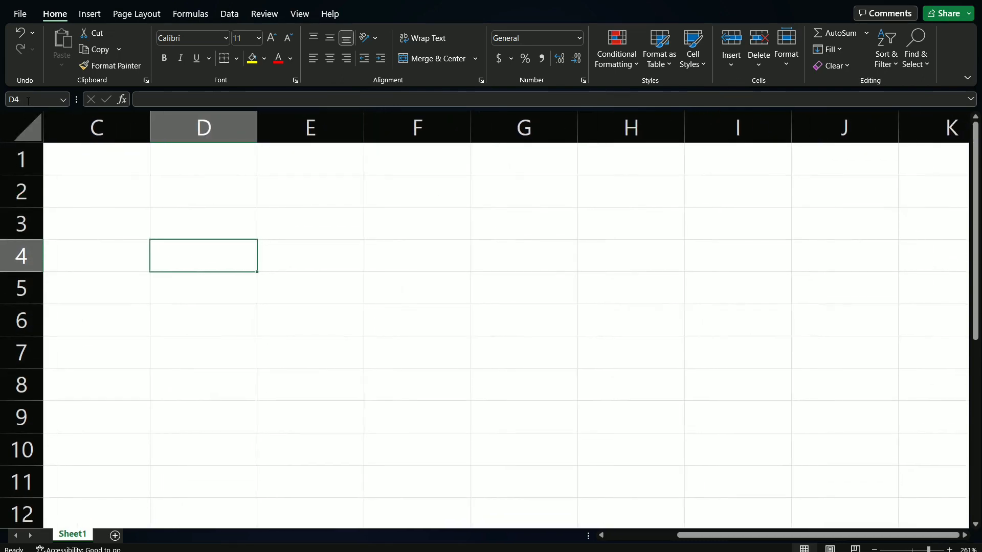
click(163, 232)
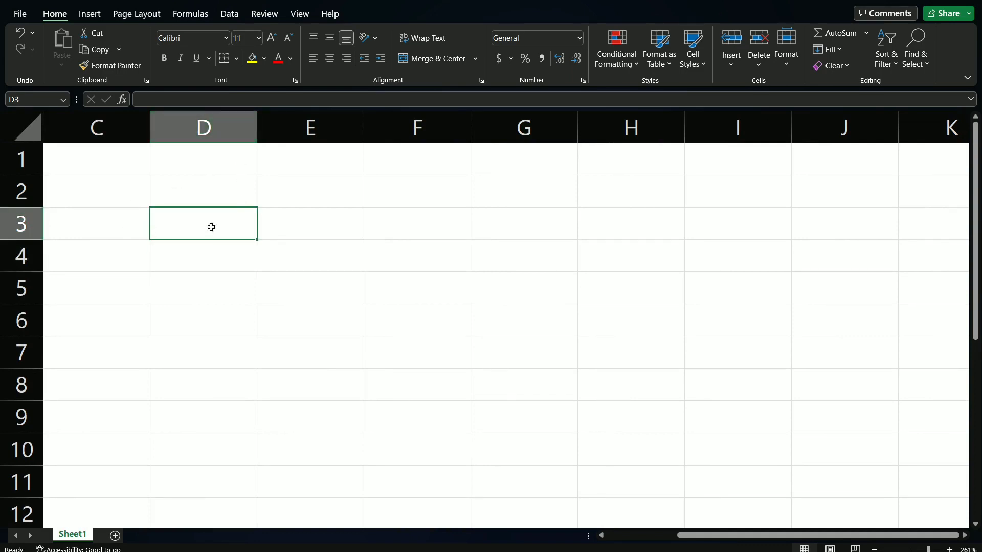
click(26, 101)
click(25, 100)
click(463, 274)
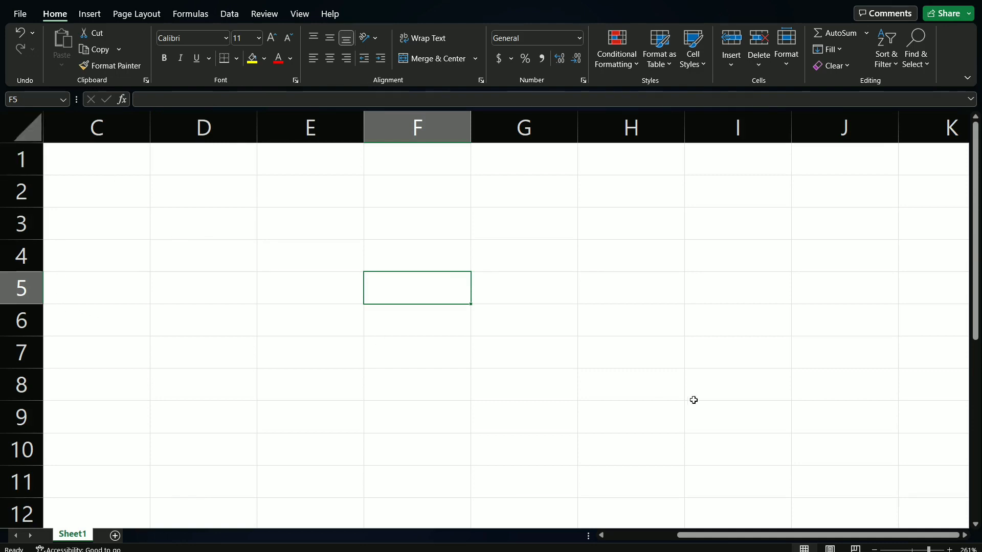
click(40, 100)
text(a1)
key(Return)
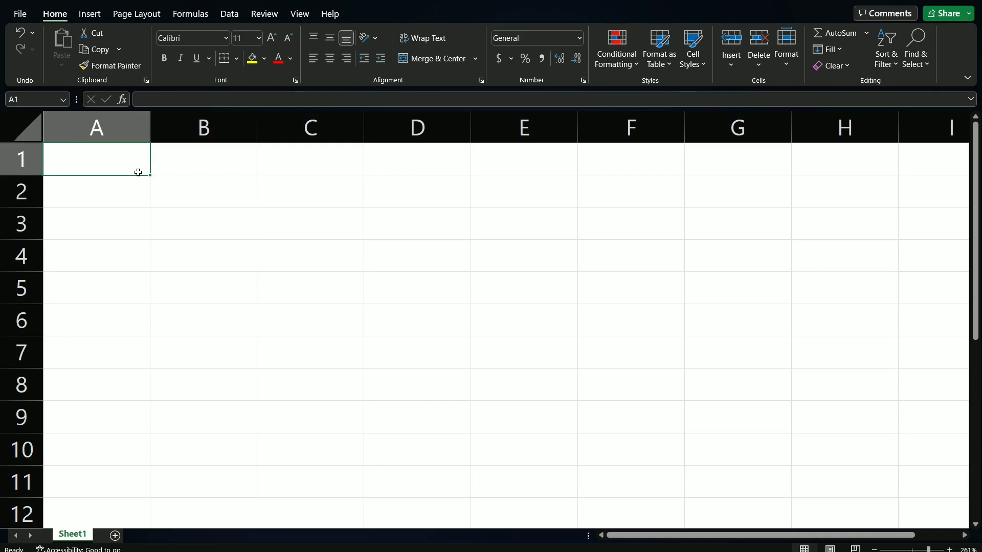
ctrl+scroll(138, 173, down, 10)
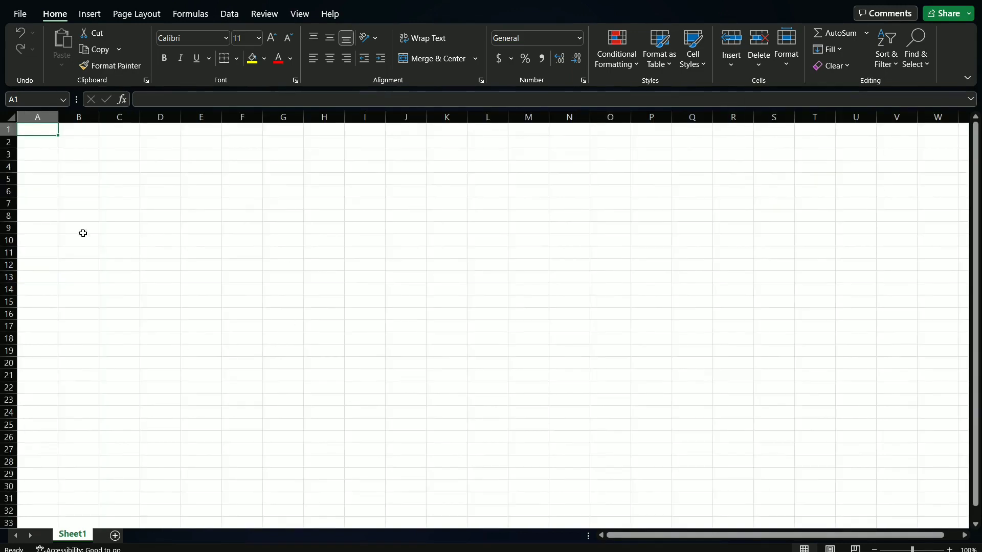
click(112, 164)
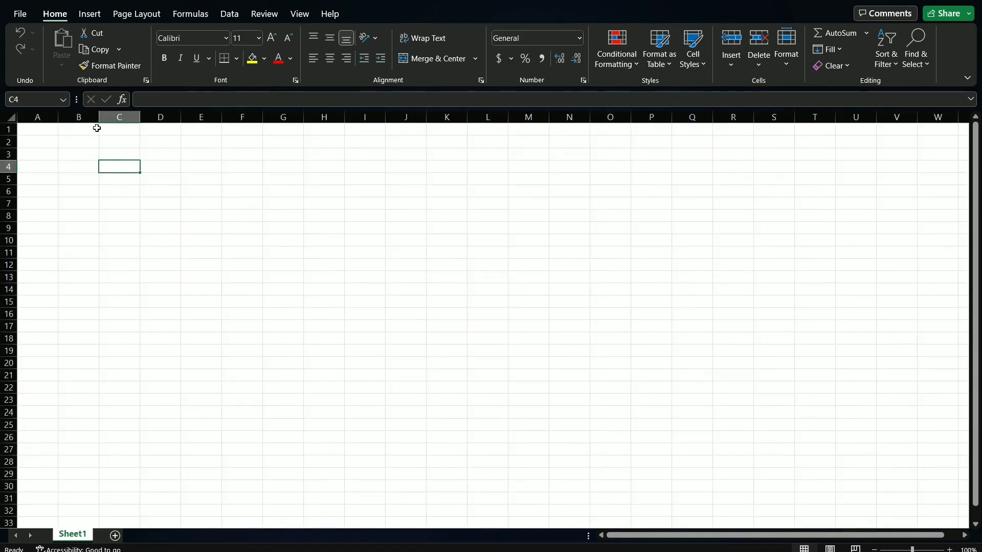
click(139, 99)
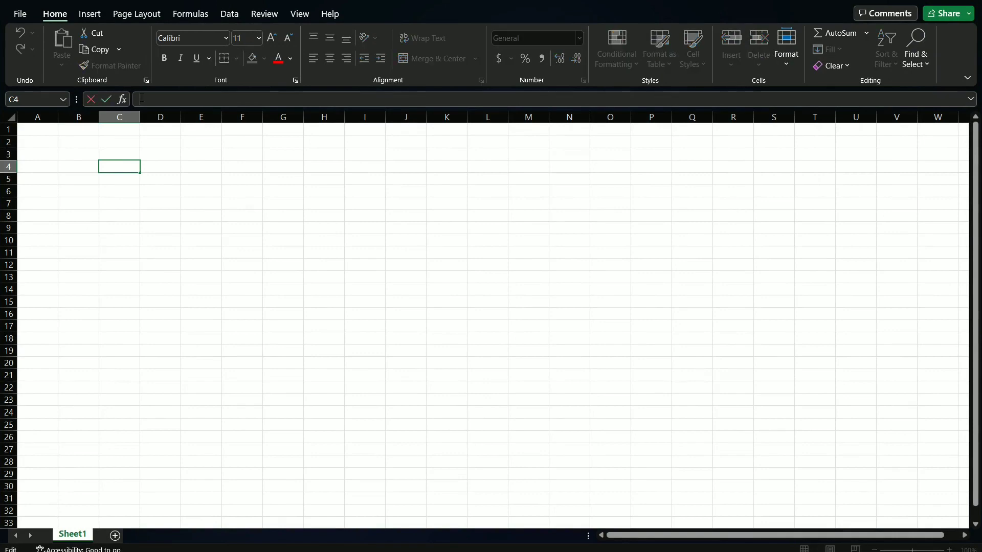
click(317, 234)
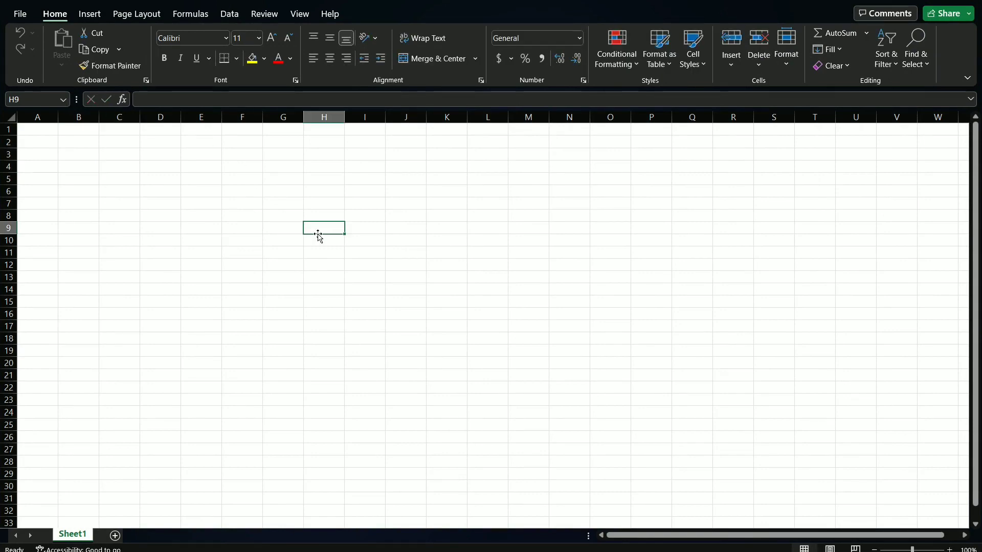
ctrl+scroll(317, 234, up, 2)
ctrl+scroll(318, 233, up, 2)
ctrl+scroll(318, 235, up, 3)
scroll(318, 236, up, 1)
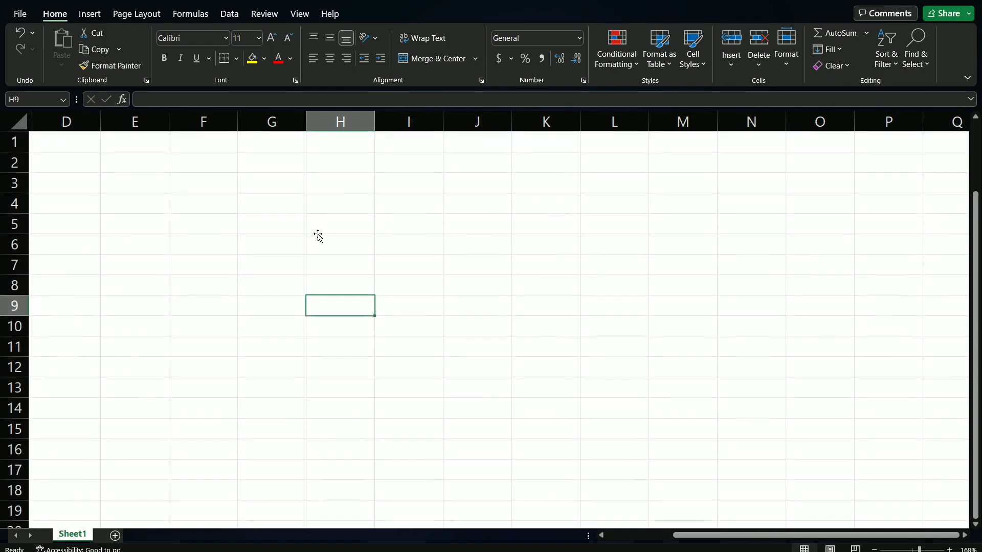
Enter 1, 2 and 3 into cells H2, H3 and H4
click(332, 167)
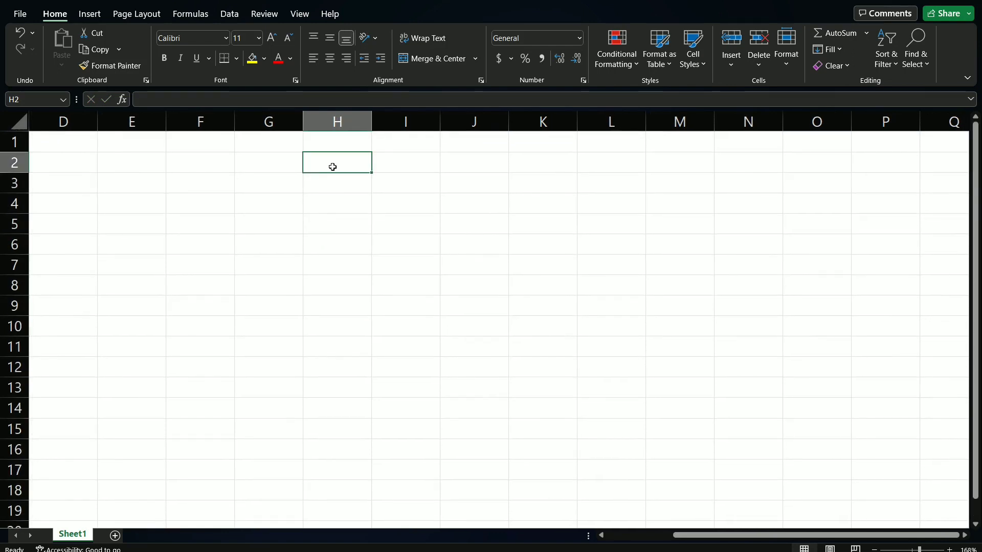
text(1)
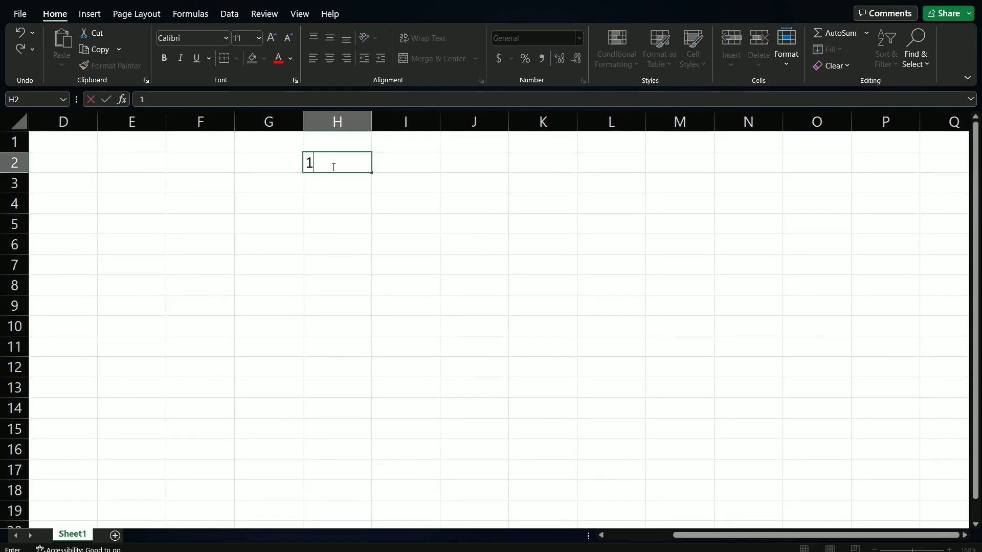
key(Return)
text(2)
key(Return)
text(3)
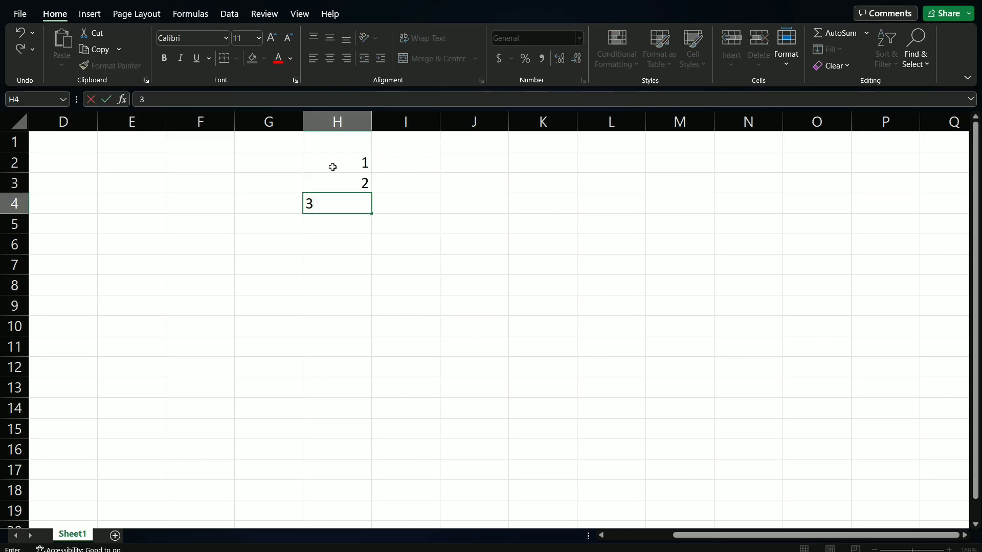
Select H2:H4 and drag the fill handle down to extend the series through H13
drag(340, 159, 350, 215)
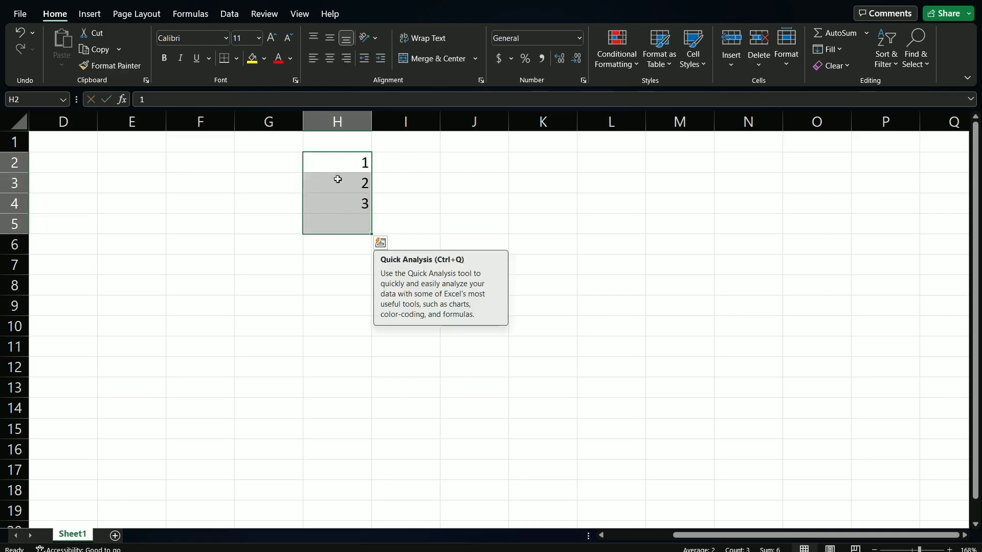
click(321, 163)
mouse_move(320, 164)
mouse_down()
mouse_move(371, 211)
mouse_move(377, 399)
mouse_up()
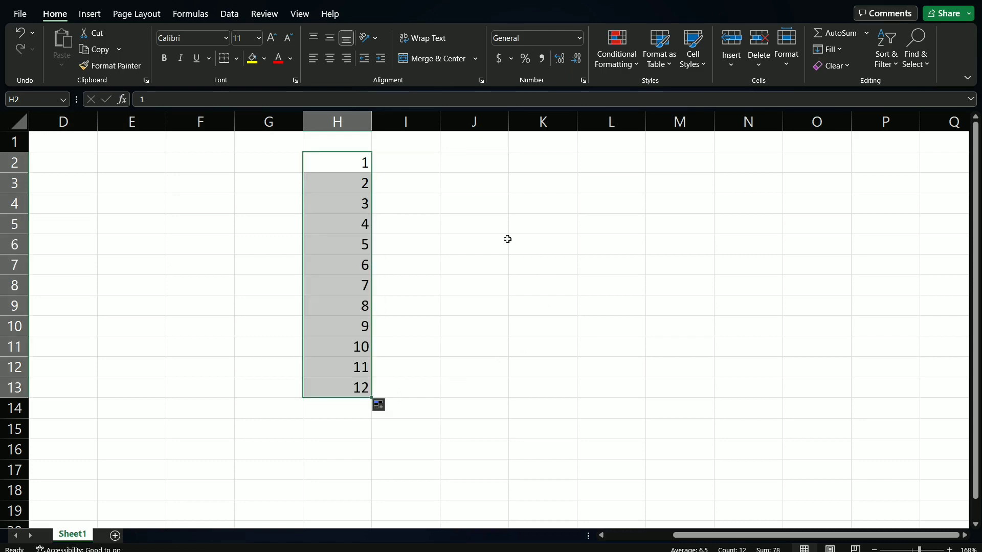
click(582, 228)
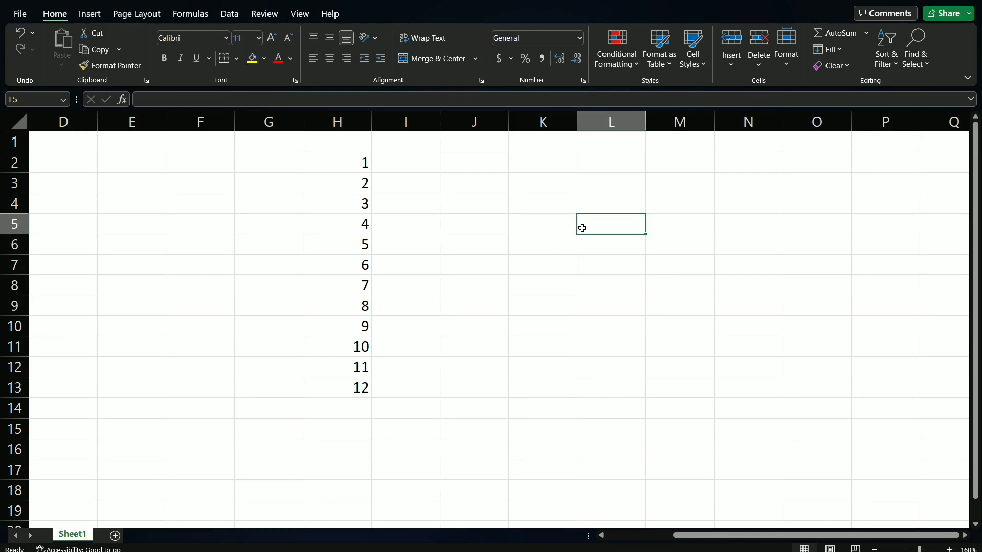
Start a SUM formula in L5 listing cells H2 through H7 separated by commas
text(=s)
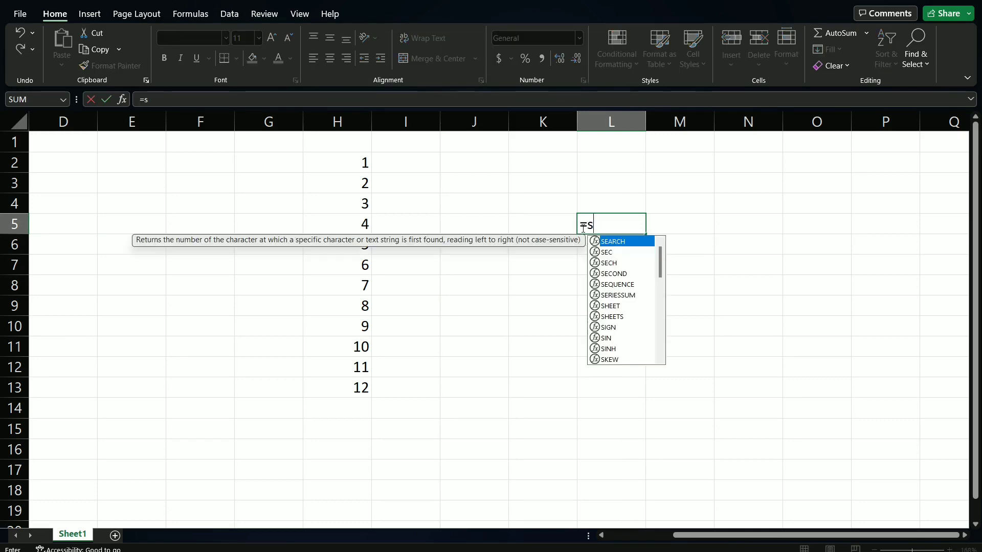
text(um)
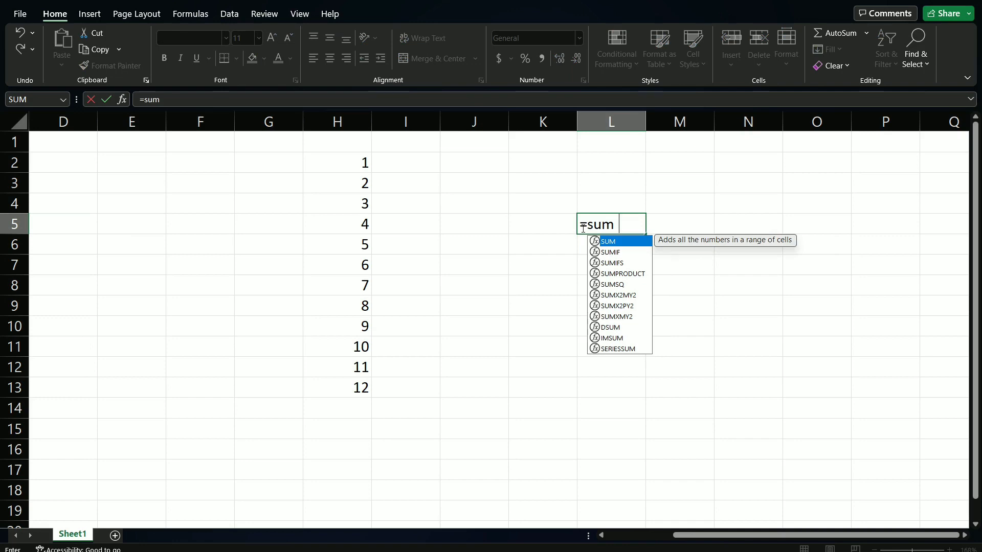
text(()
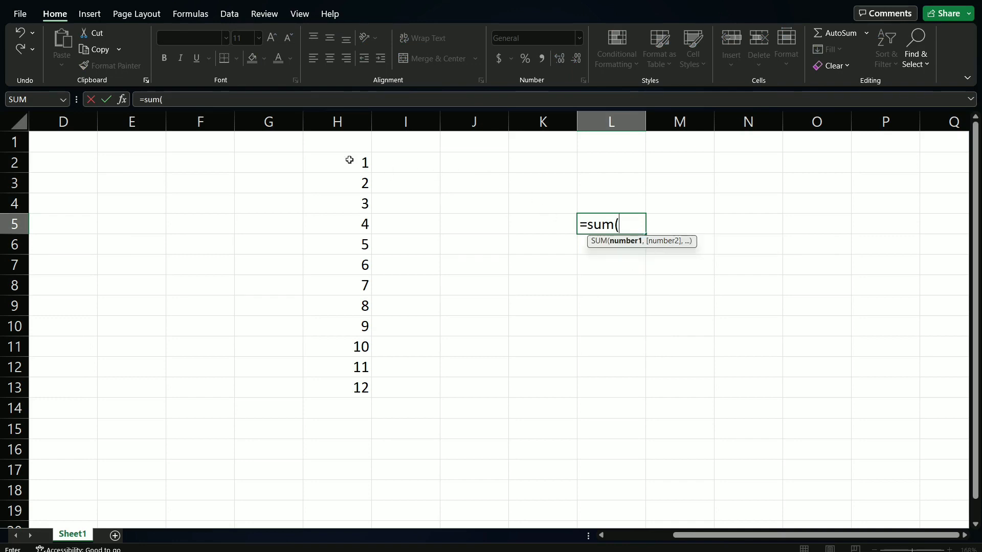
click(349, 160)
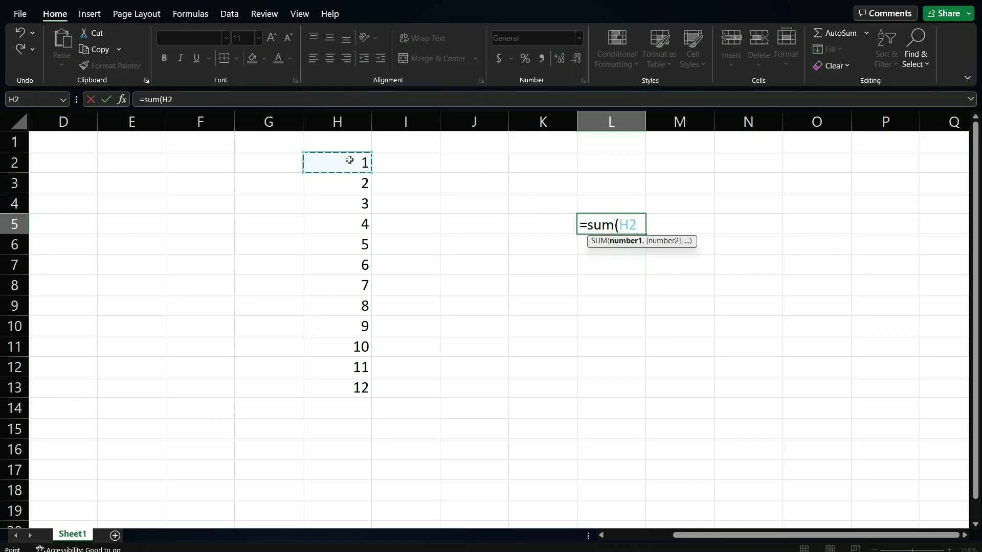
text(,)
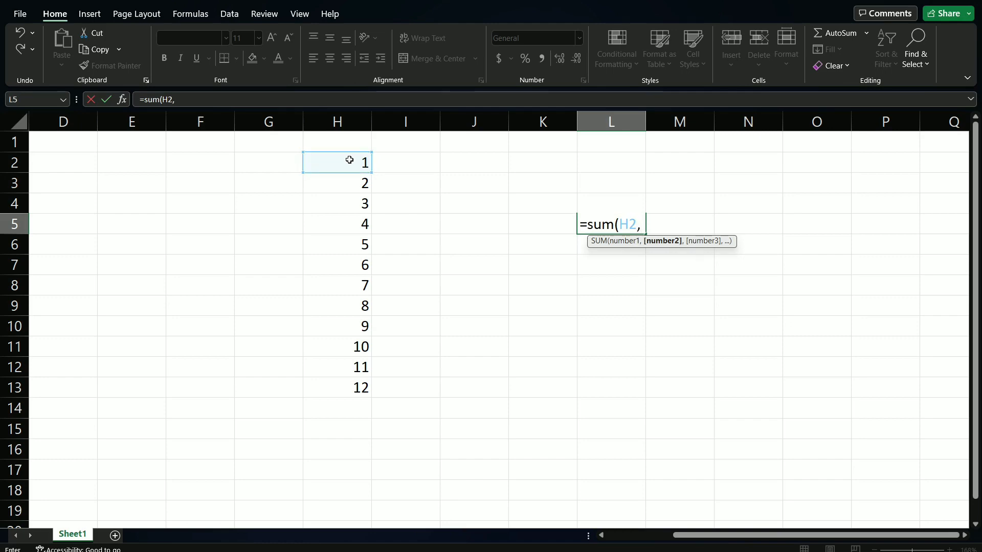
click(355, 192)
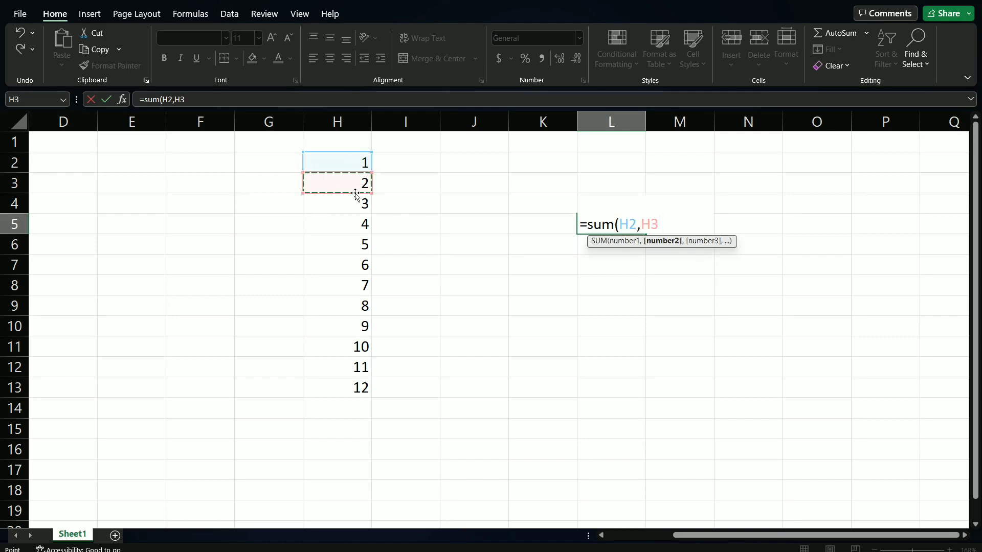
text(,)
click(357, 207)
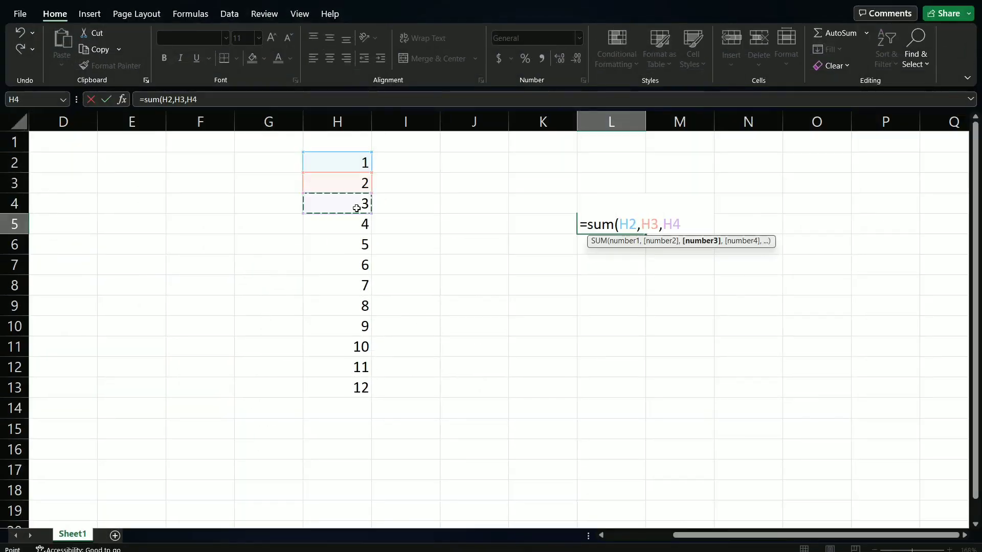
text(,)
click(366, 224)
text(,)
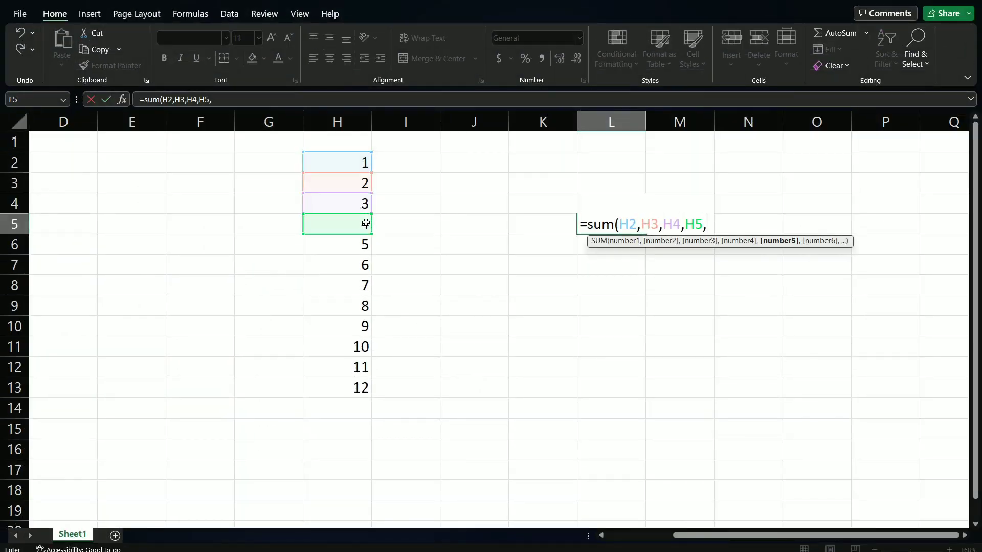
click(347, 244)
text(,)
click(355, 267)
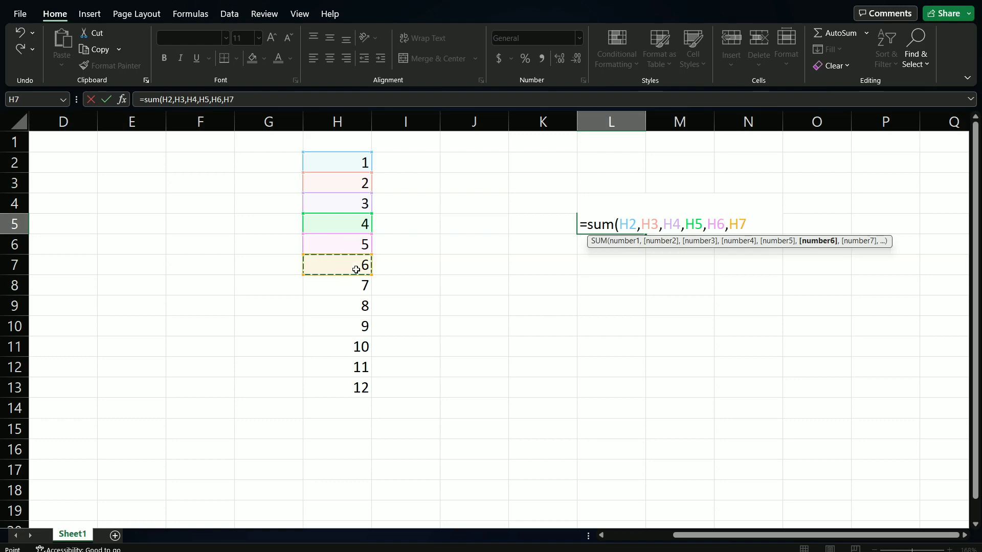
Add H8 through H12, close the formula, and commit it to show 66
text(,)
click(360, 285)
text(,)
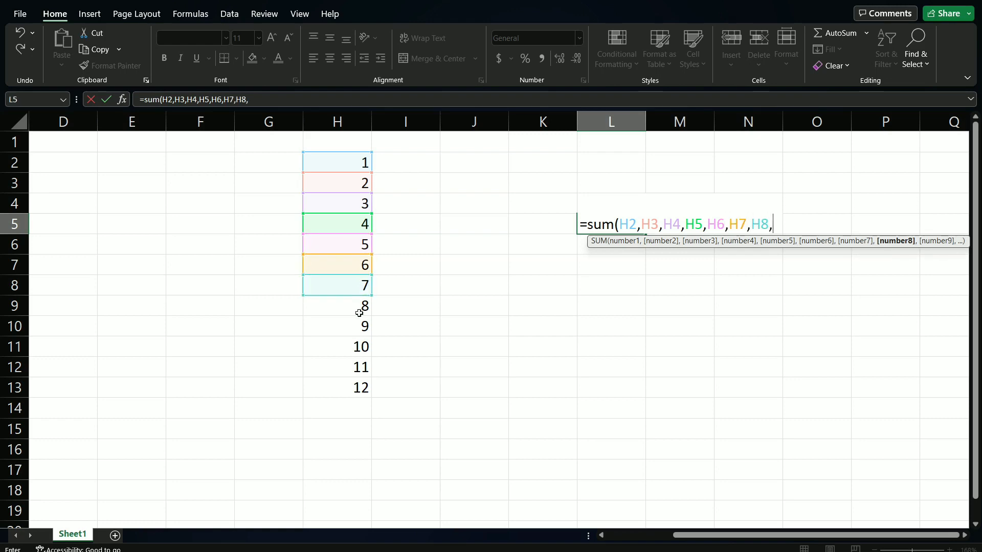
click(359, 306)
text(,)
click(358, 322)
text(,)
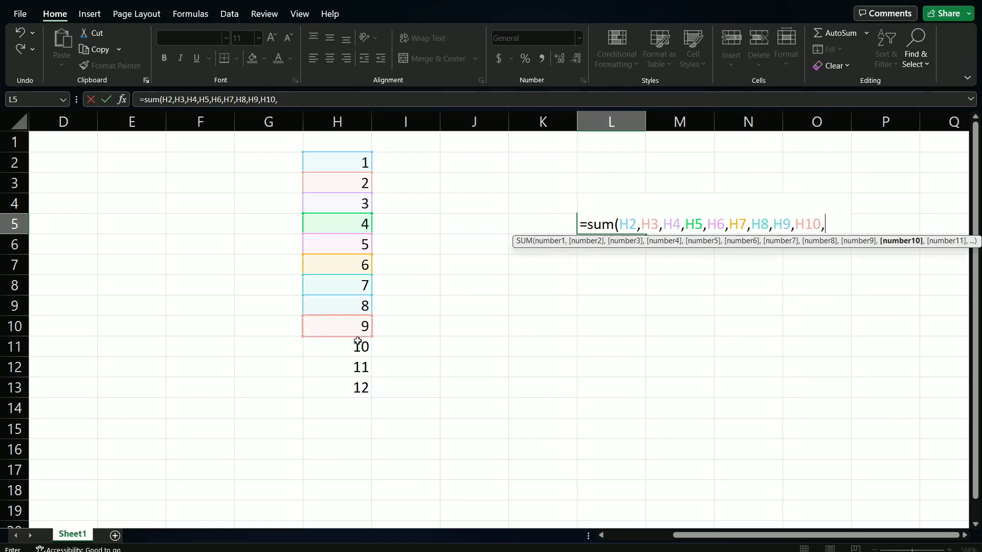
click(358, 346)
text(,)
click(358, 365)
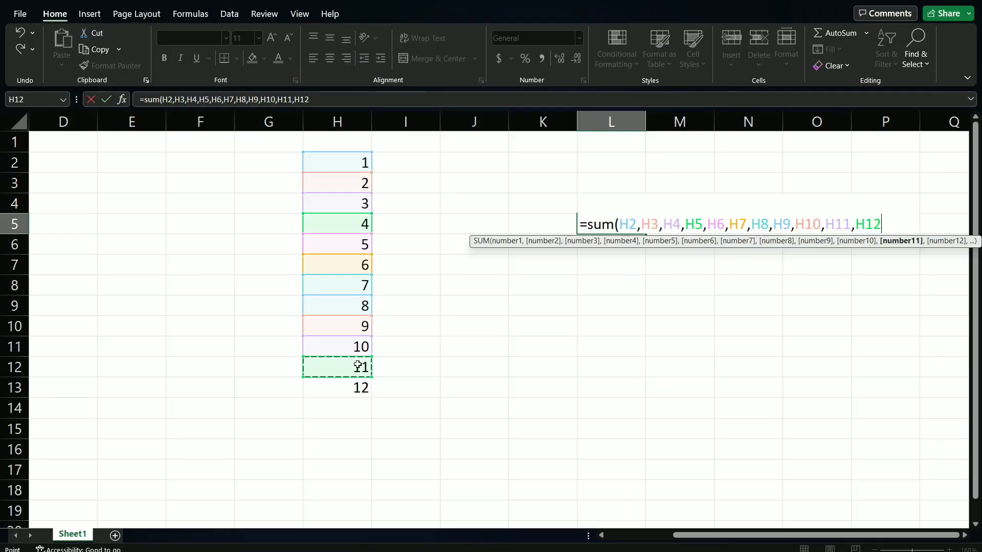
text())
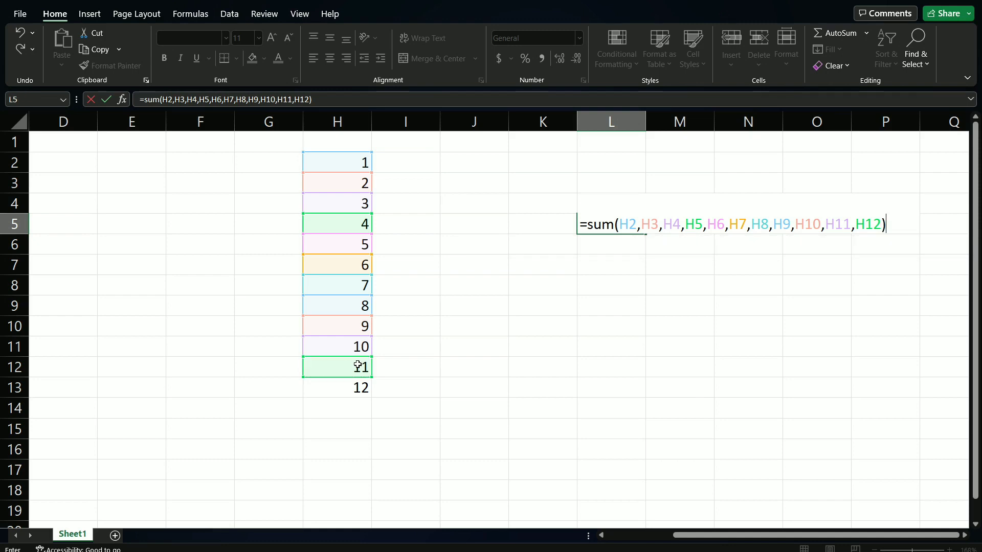
key(Return)
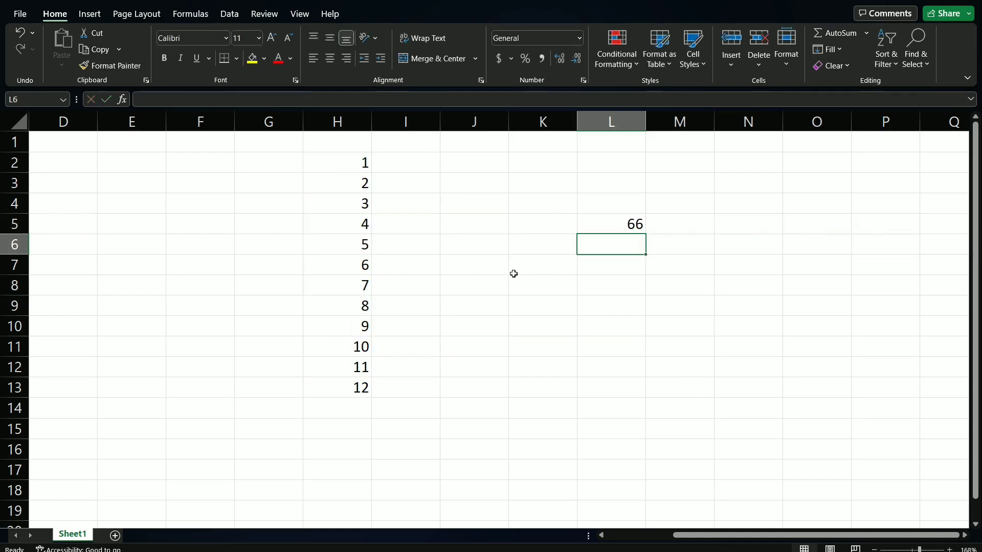
click(593, 227)
click(604, 264)
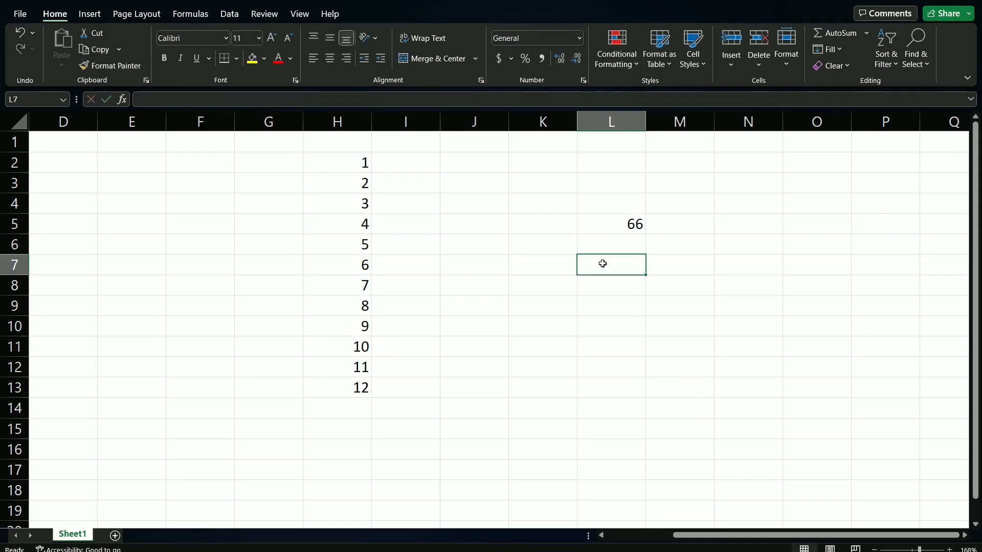
click(409, 180)
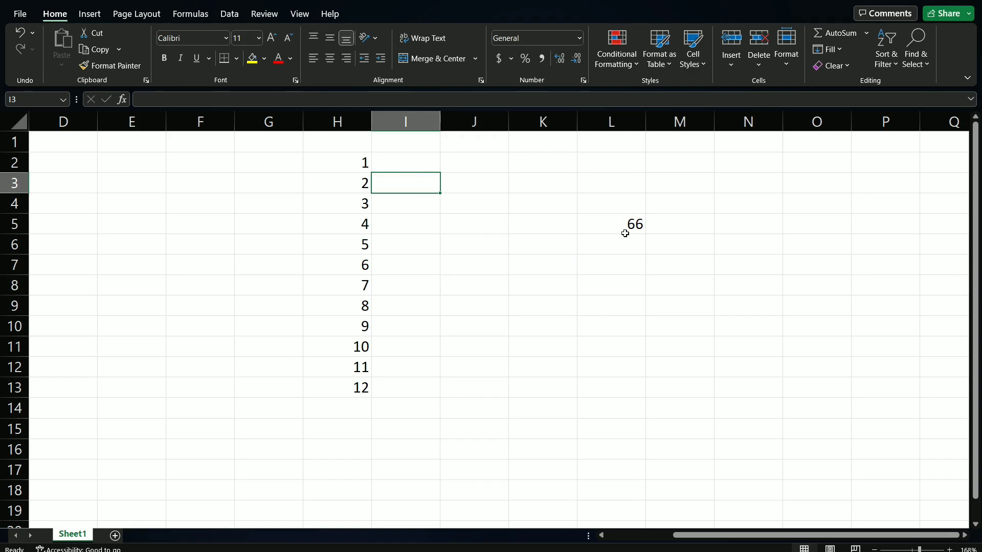
click(586, 201)
drag(586, 201, 641, 245)
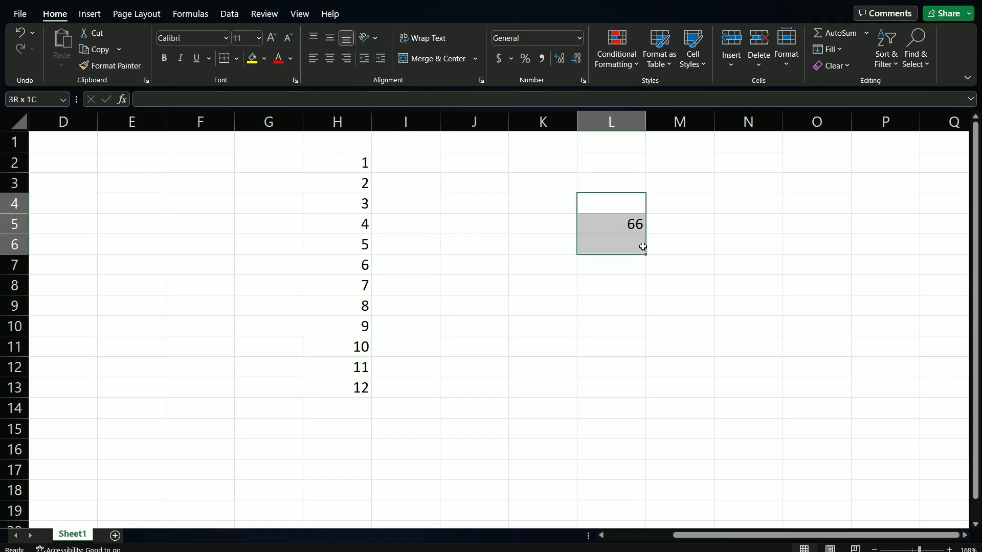
click(690, 236)
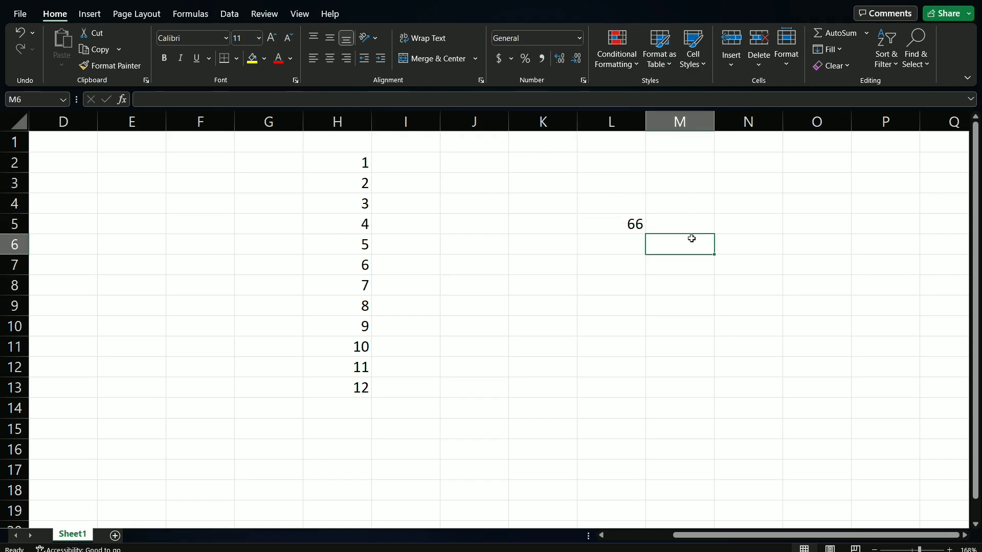
click(632, 224)
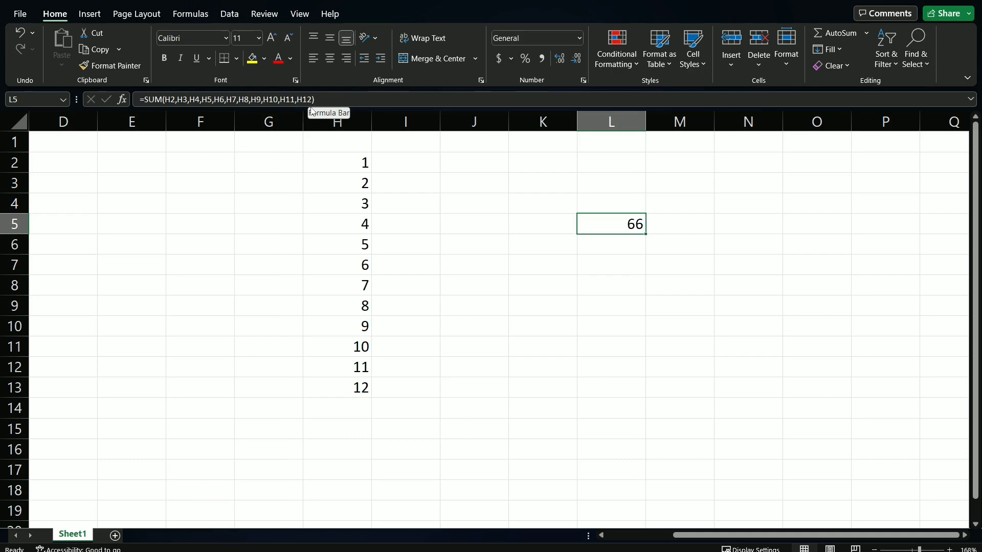
Go to H12 via the Name Box, delete its 11, and check L5 shows 55
click(45, 101)
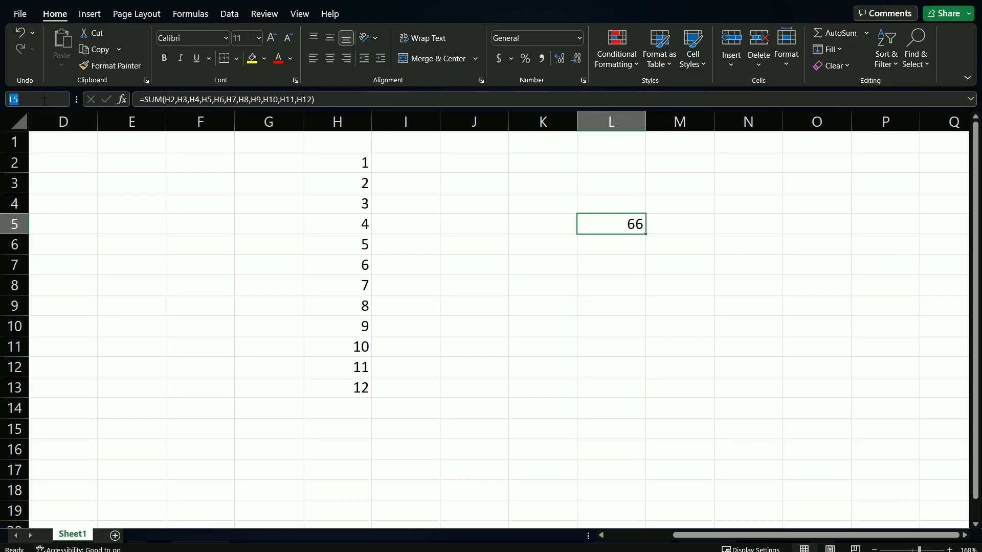
text(h)
text(2)
key(Return)
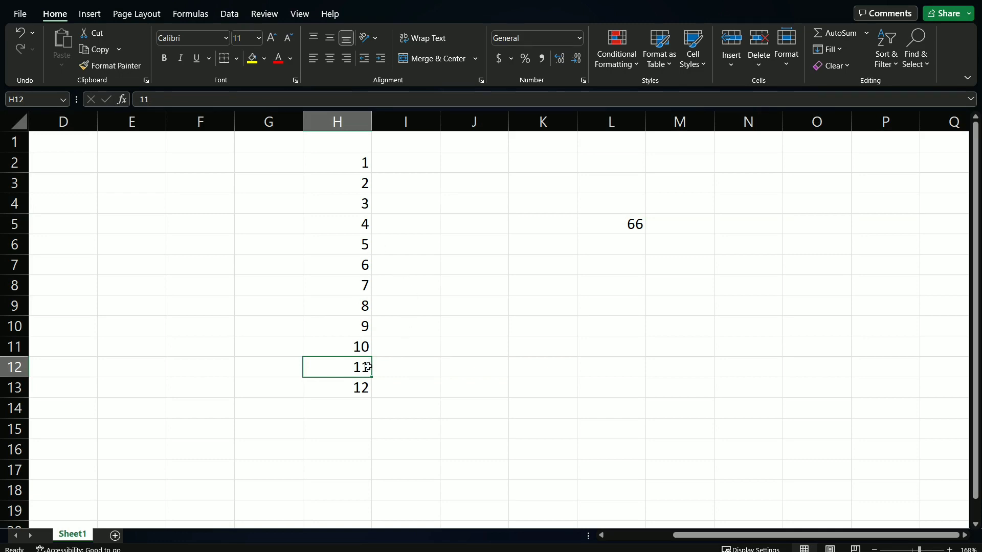
click(604, 278)
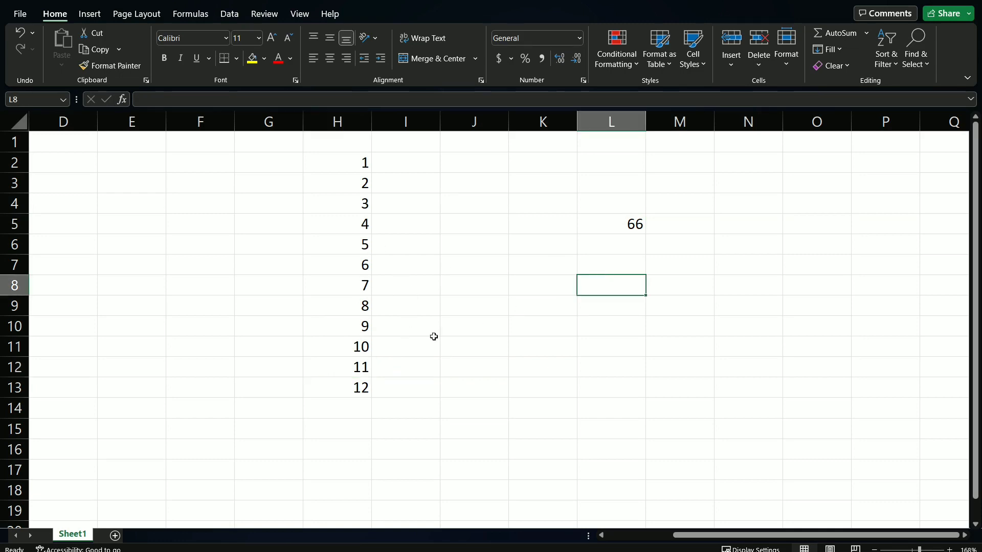
click(32, 101)
text(h12)
key(Return)
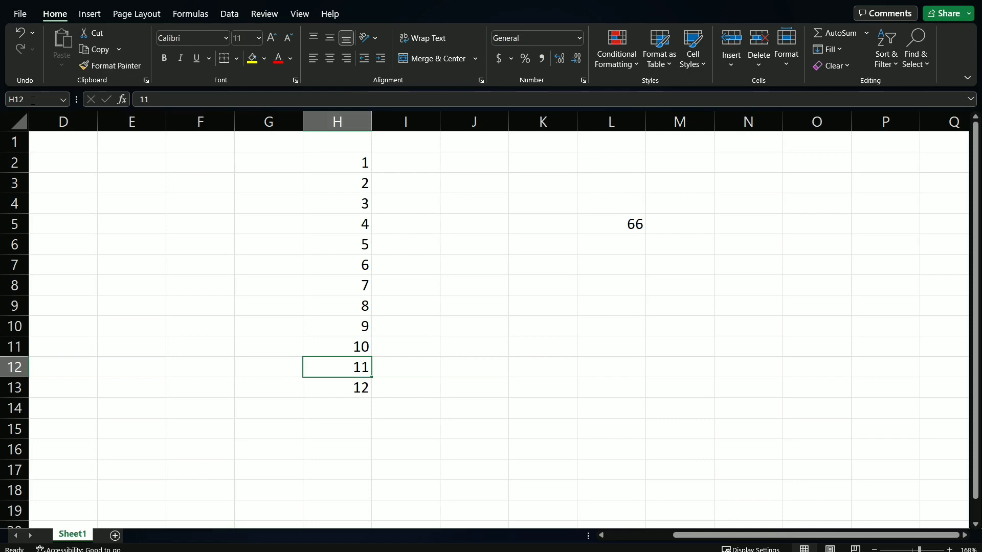
key(Delete)
click(630, 217)
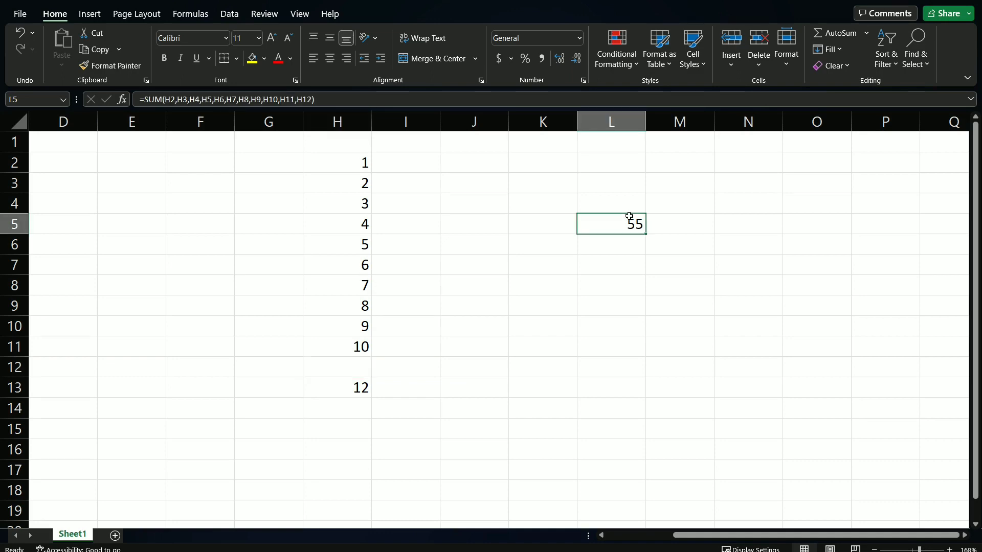
Type a long string of random letters into K10 and scroll across row 10 to view it
click(521, 328)
text(jkh)
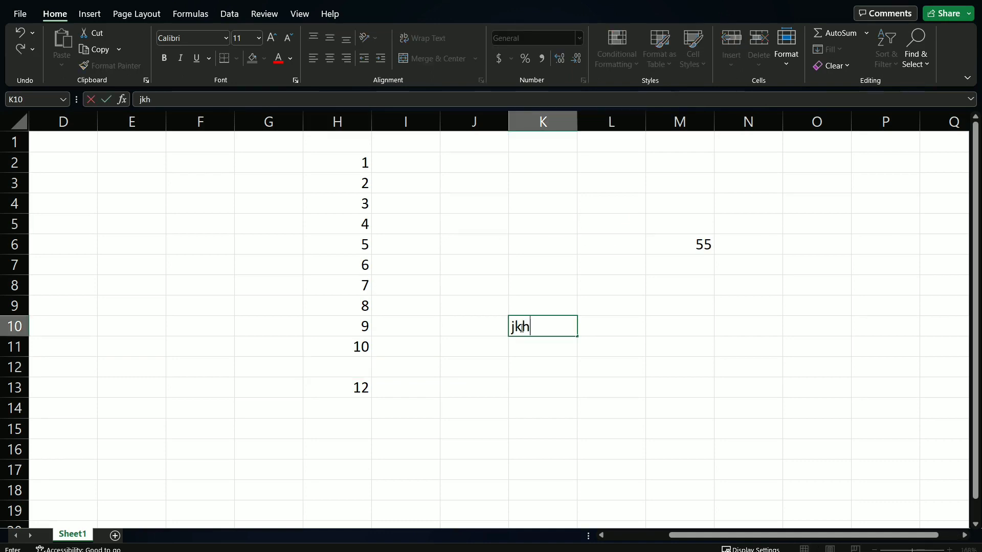
text(kjhkjhkjbjkbkjbhjkhjkbjkguibnnzrjvskmtdig)
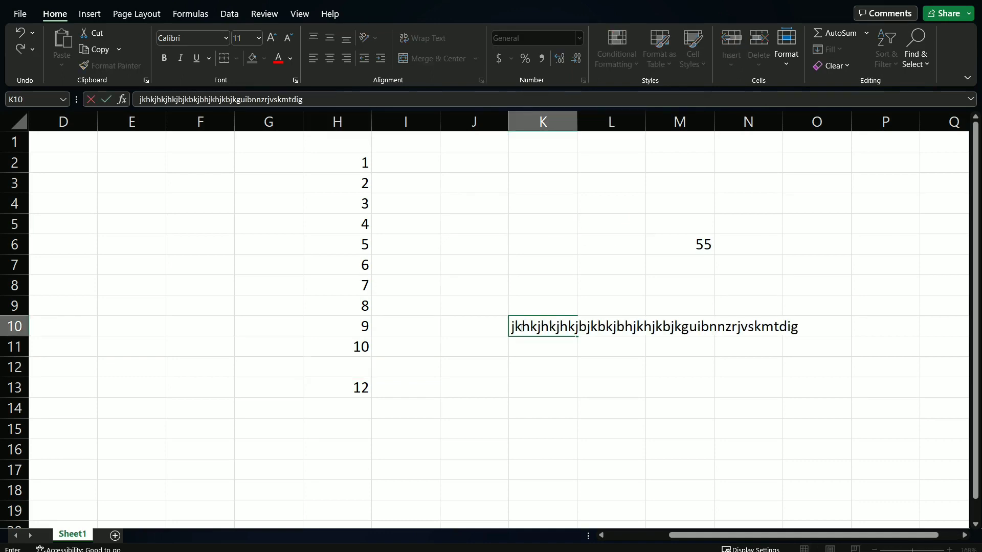
text(vser gdnjtgjbvtjsrejho et vtrhtertuherivterhjkgtrdjgnfdkbn)
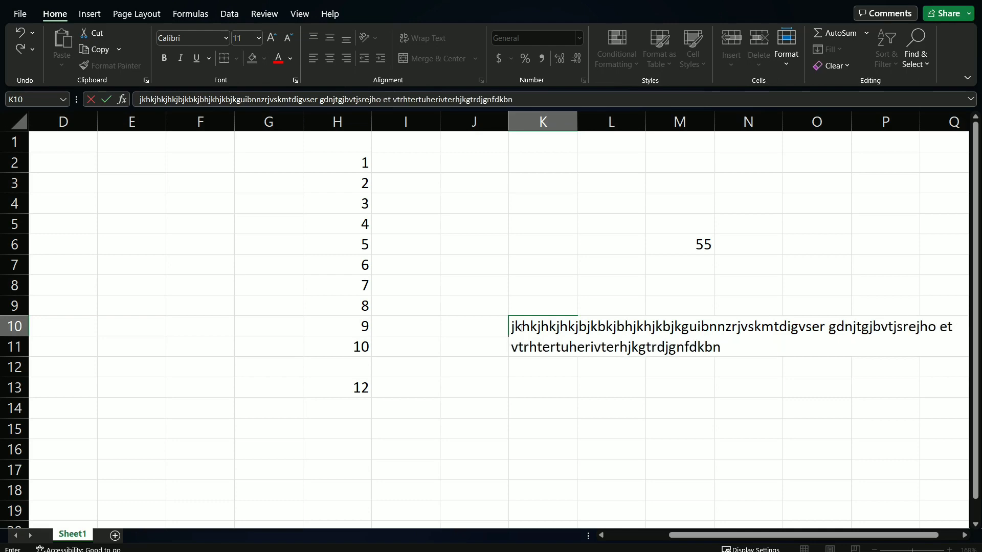
text(rnityerigkndfkgheroigrshgkrjhreitern vkg knlgkebngobdrgidjkdlrgbmdxro)
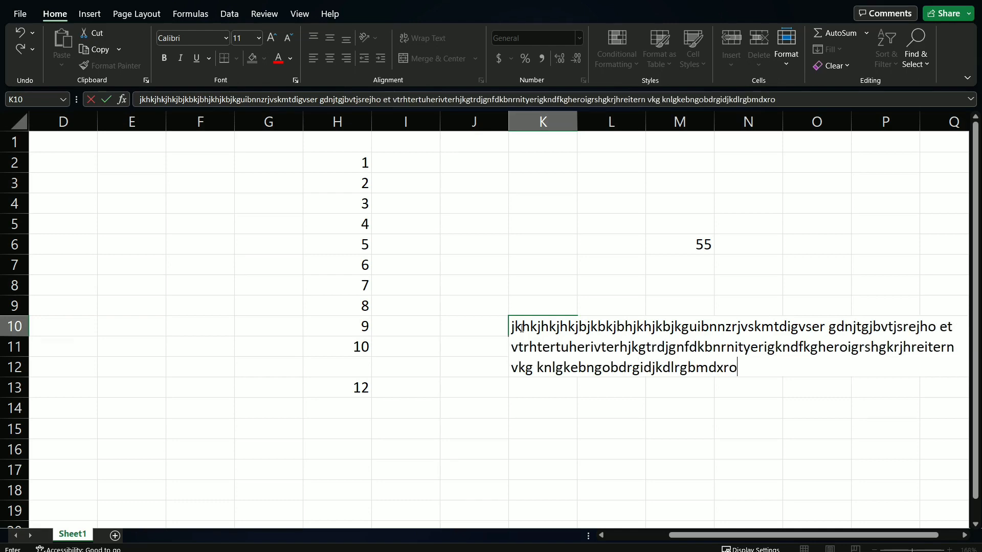
text(ghfbg;jrdgtjrmdvgjdgkmdfger;ymervgertmbemr)
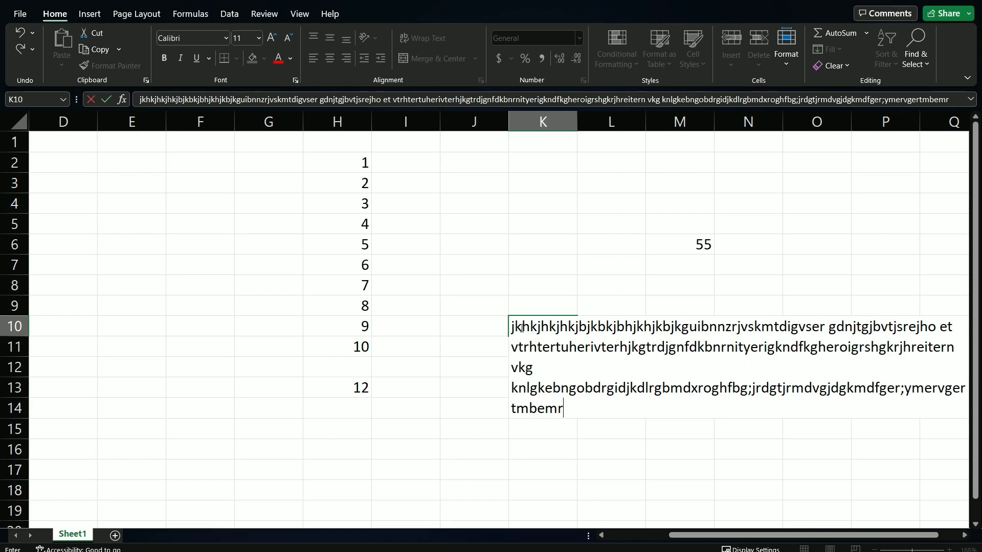
text(odtv)
click(449, 219)
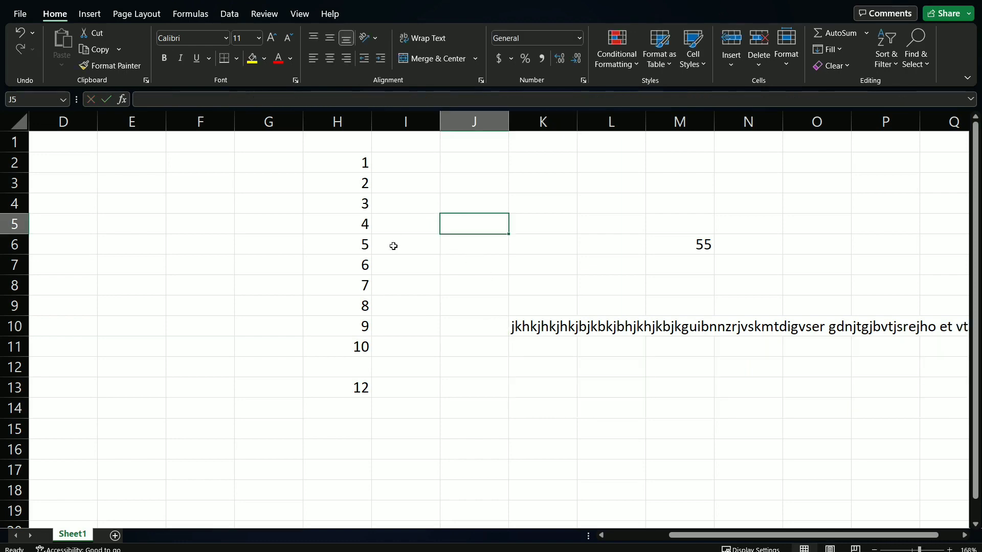
scroll(662, 321, right, 4)
scroll(662, 321, right, 5)
scroll(661, 321, left, 5)
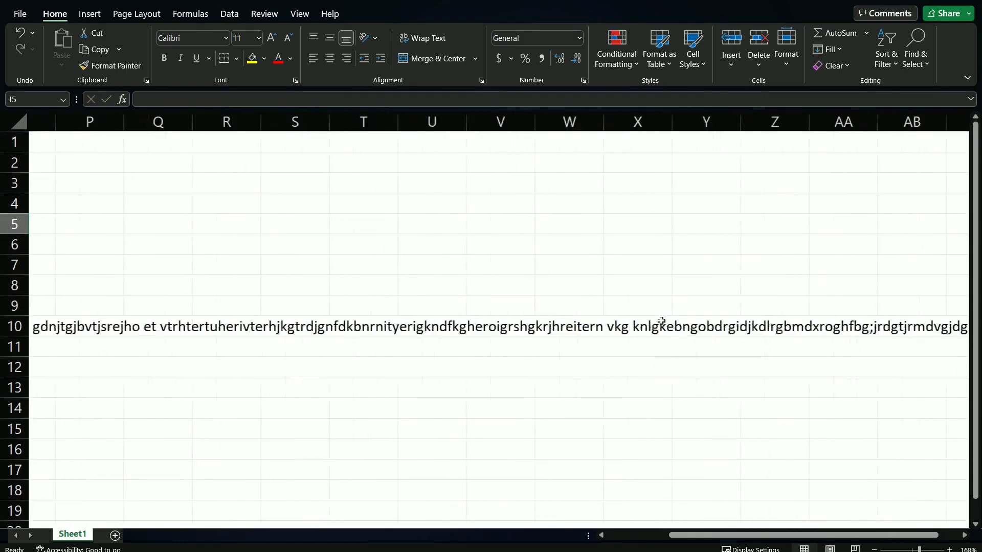
scroll(662, 321, left, 2)
click(407, 332)
scroll(366, 355, left, 4)
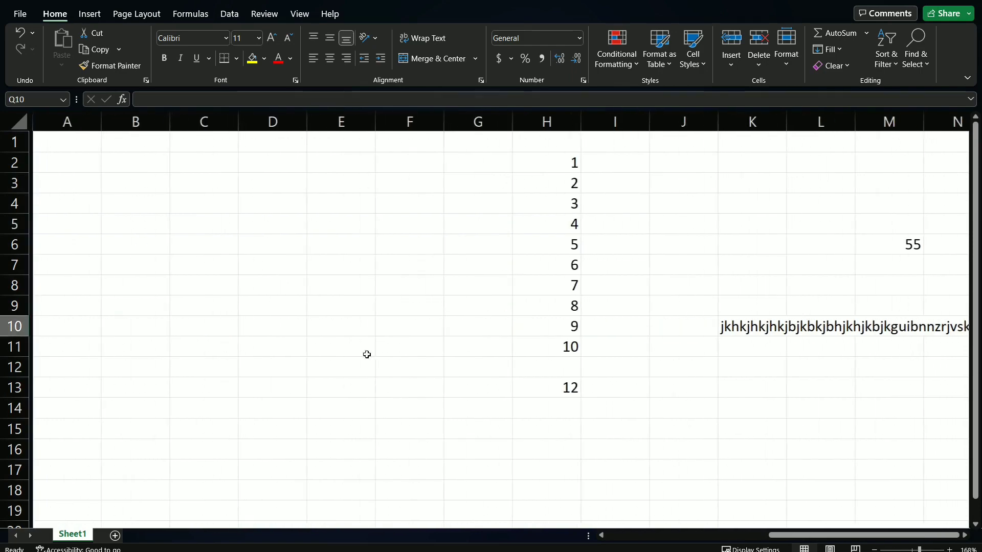
click(757, 351)
scroll(756, 351, right, 1)
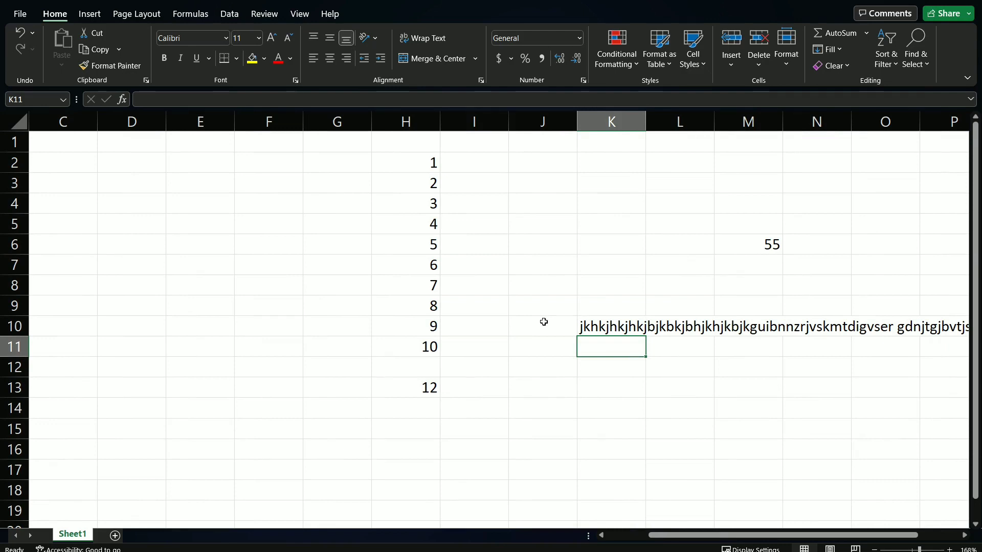
Delete the word 'gdnjtgjbvtjsrejho' from K10's text in the formula bar
click(607, 329)
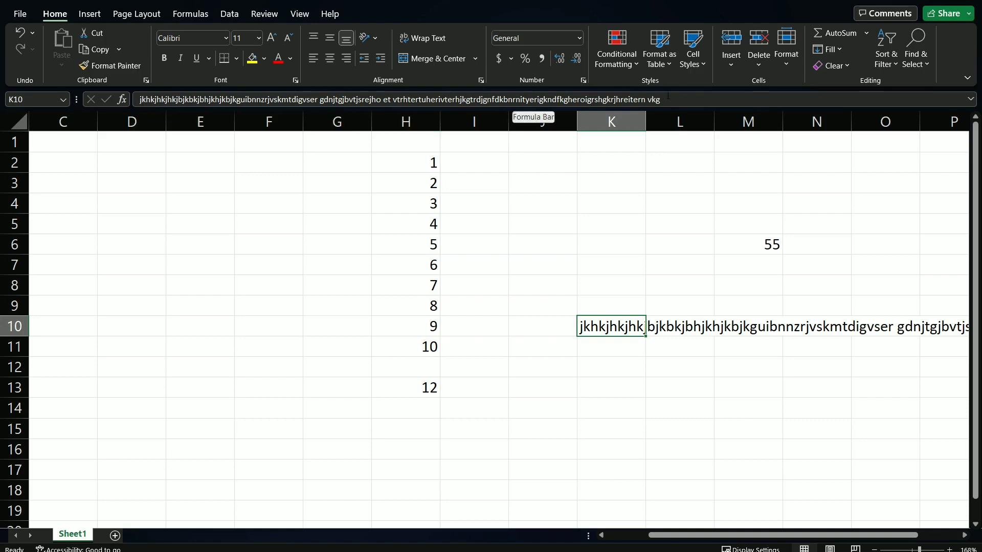
click(695, 99)
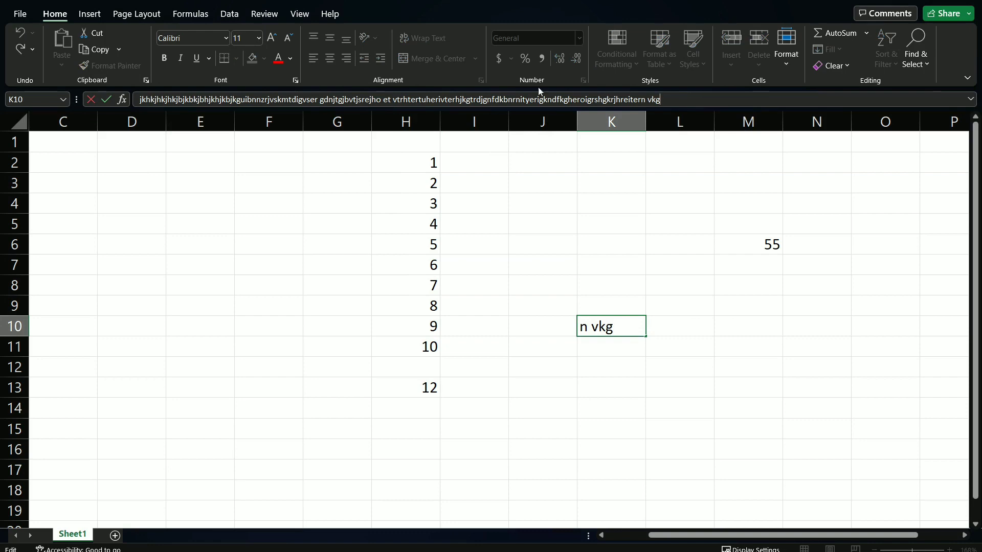
double_click(322, 99)
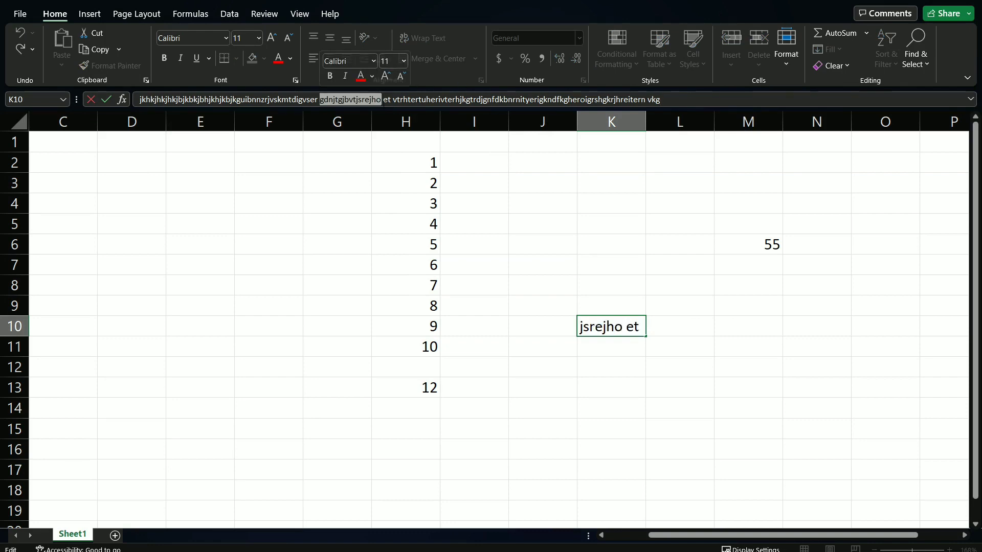
key(BackSpace)
click(572, 250)
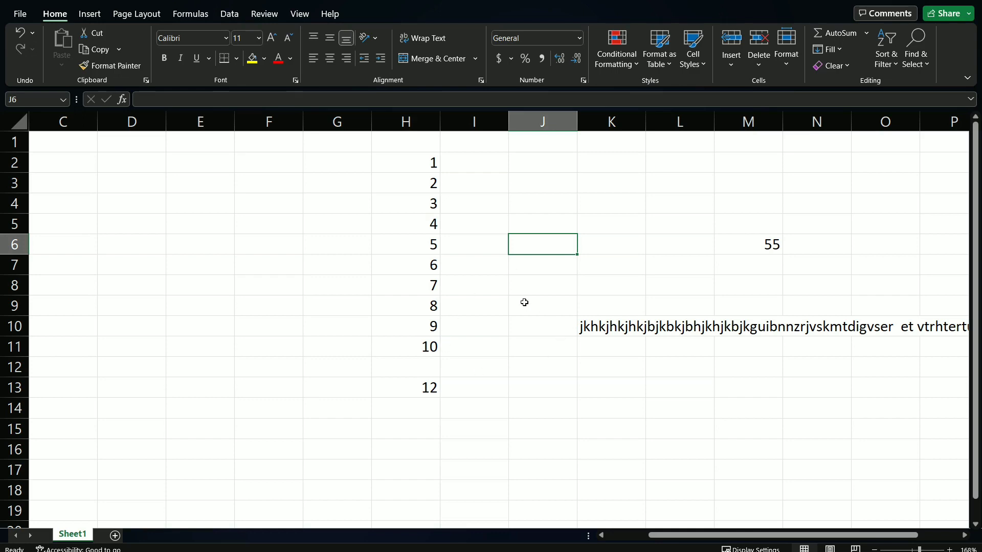
ctrl+scroll(154, 165, down, 2)
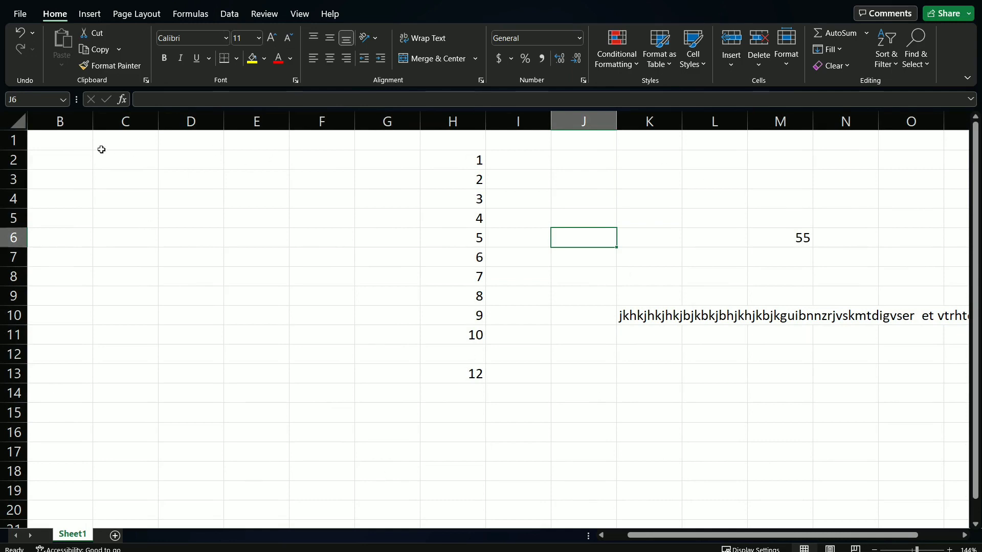
drag(101, 150, 937, 483)
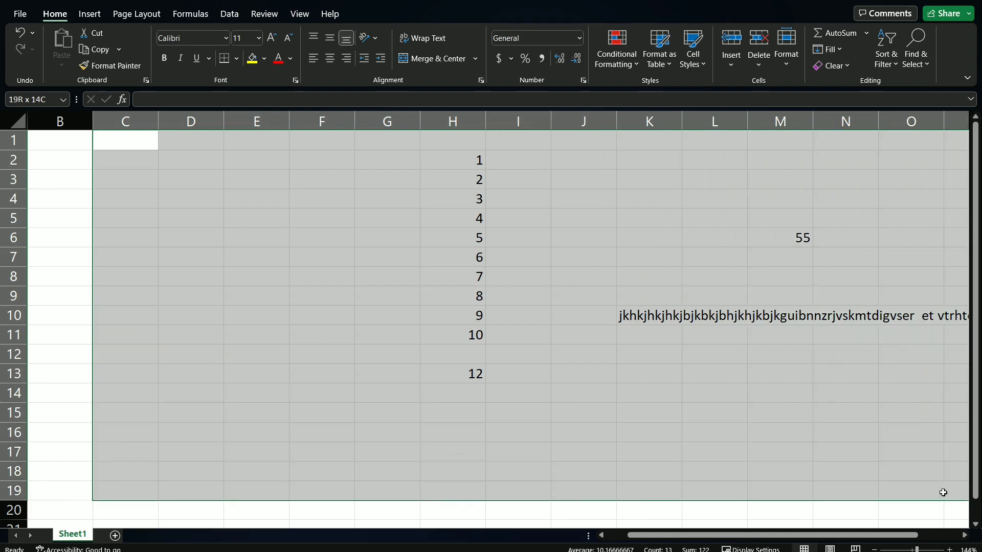
mouse_move(937, 484)
mouse_down()
mouse_move(710, 479)
mouse_move(496, 426)
mouse_up()
click(378, 420)
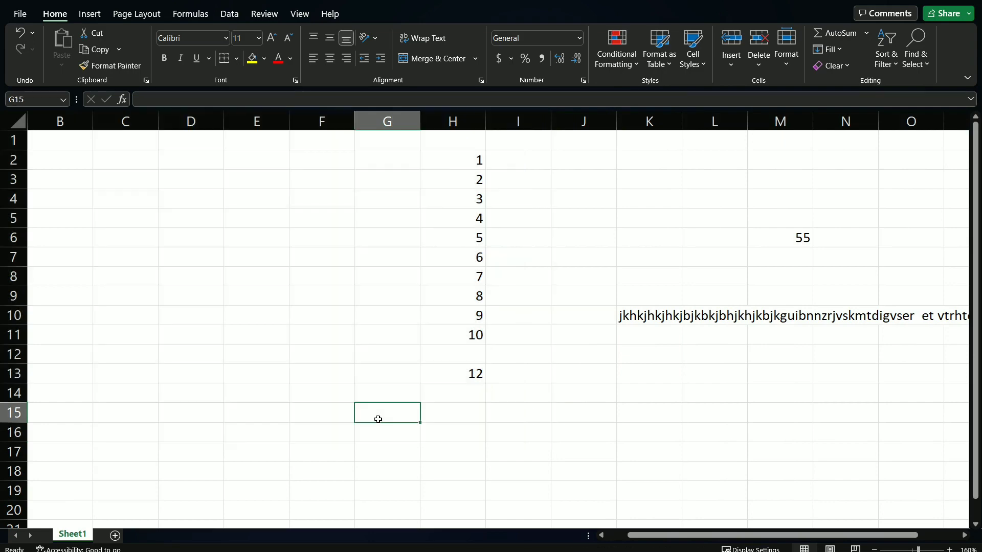
click(292, 358)
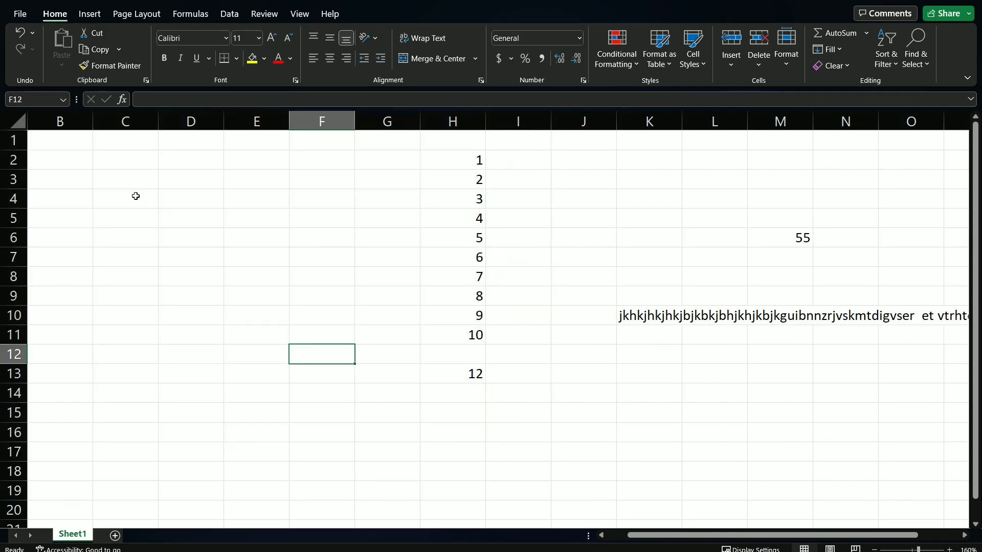
scroll(657, 258, down, 3)
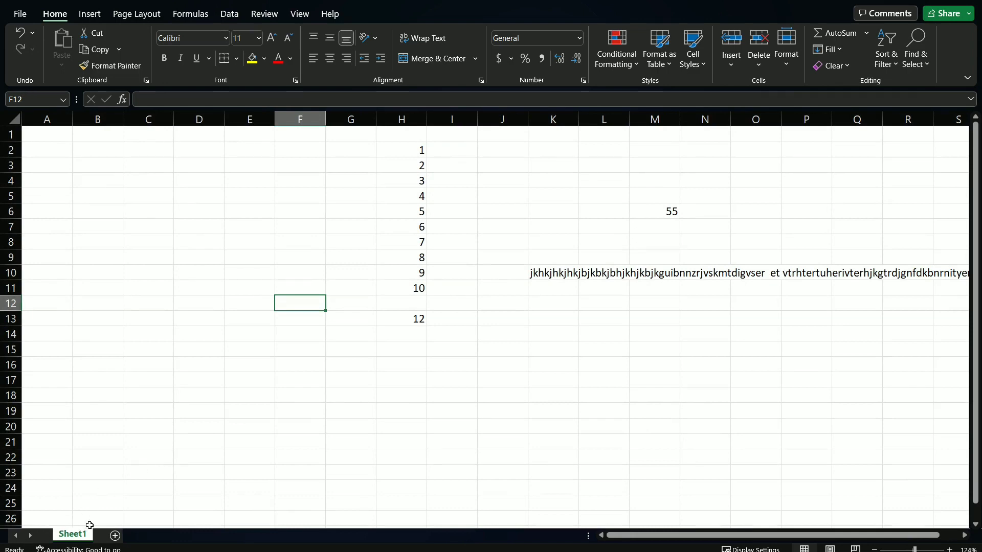
Add four new blank worksheets, Sheet2 through Sheet5
click(115, 536)
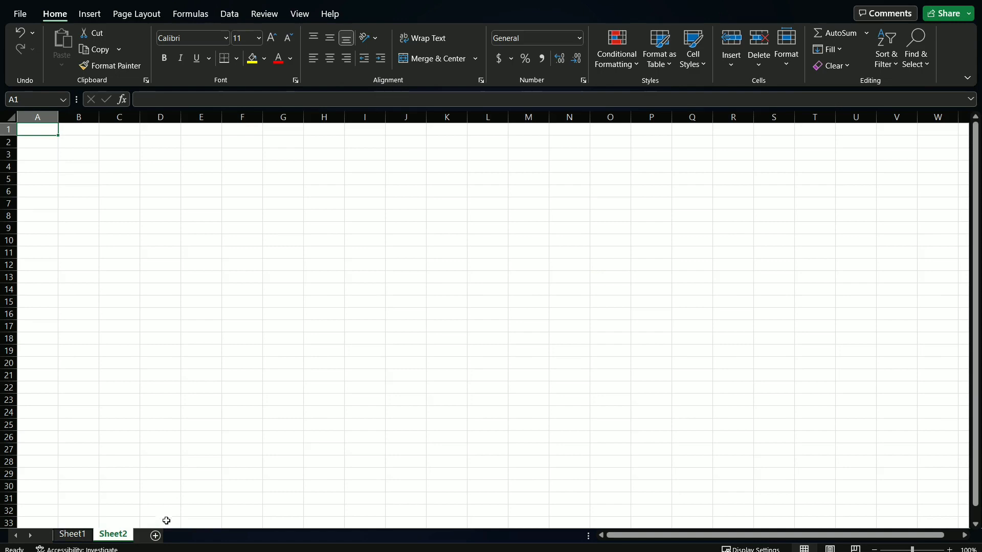
click(156, 535)
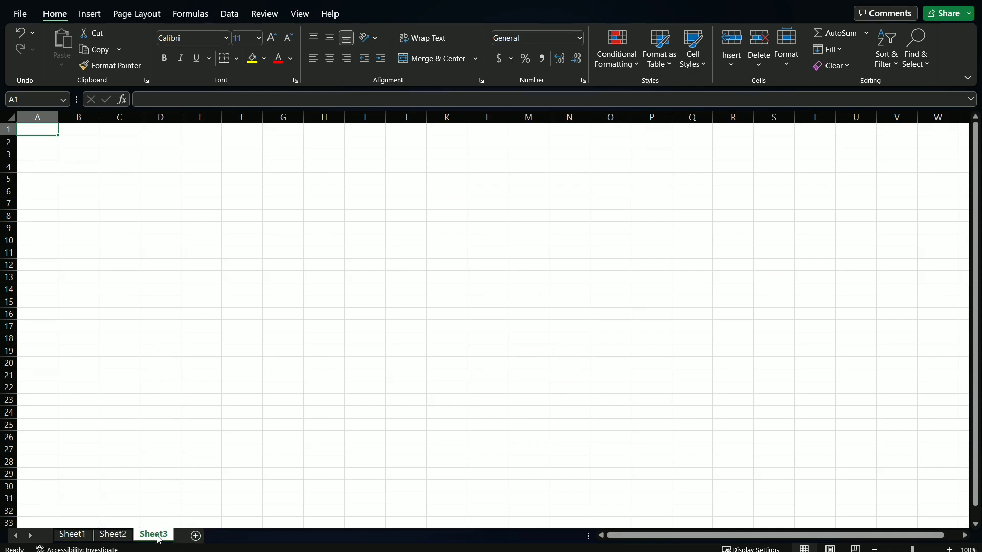
click(196, 536)
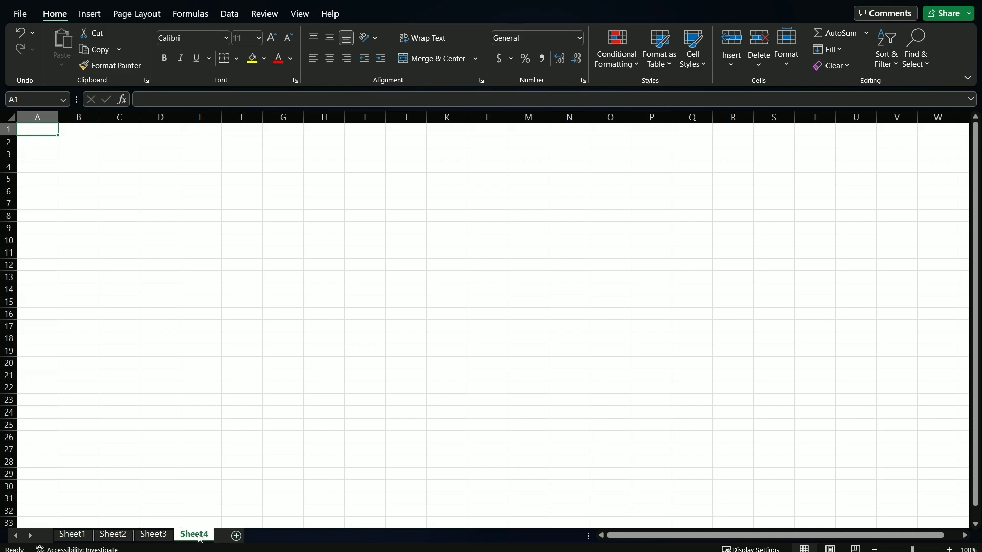
click(236, 536)
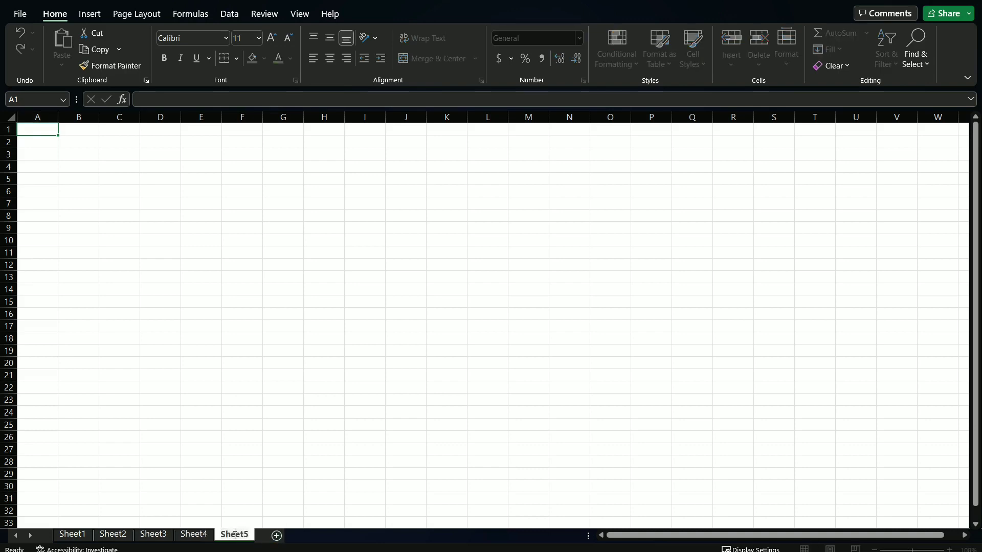
click(112, 533)
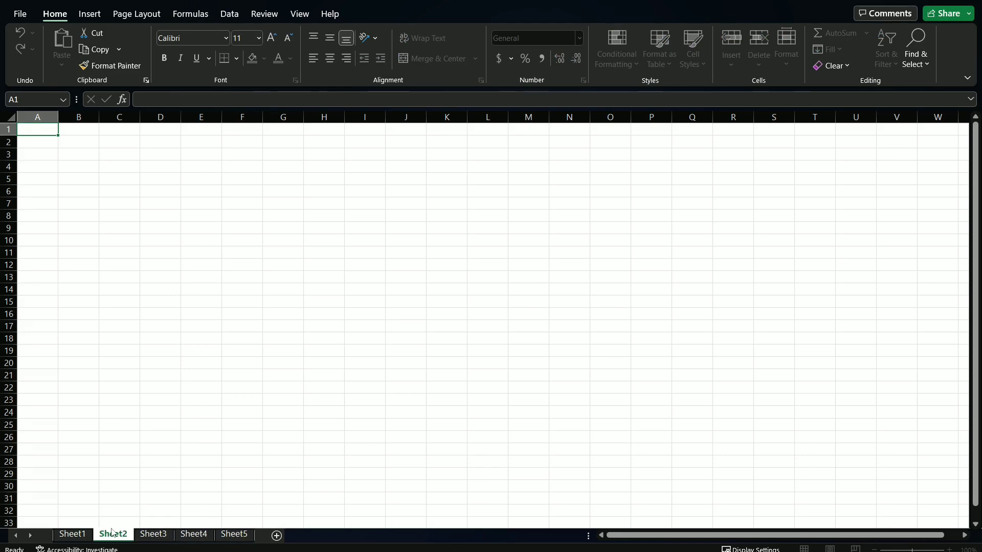
Rename the Sheet1 tab to 'main Work'
click(79, 535)
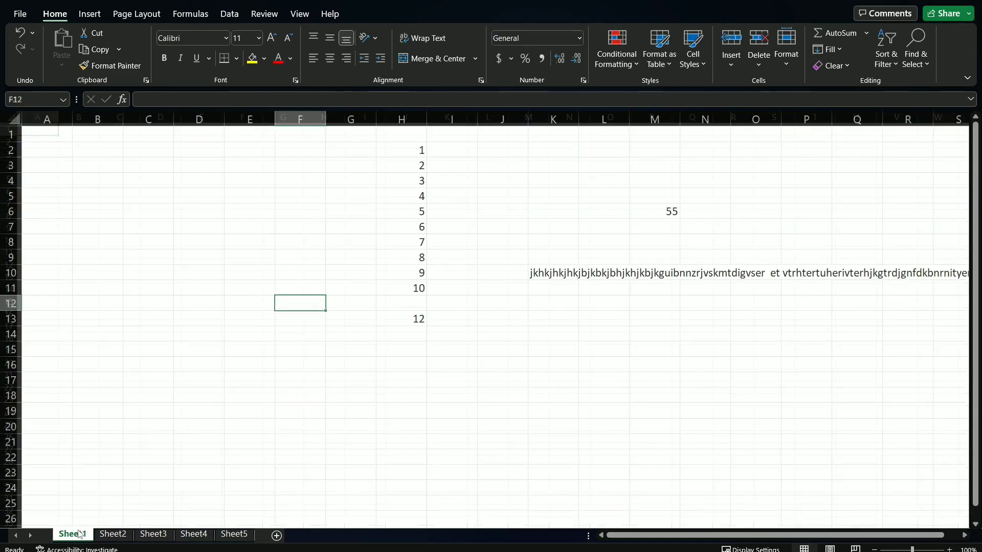
double_click(79, 534)
text(mai)
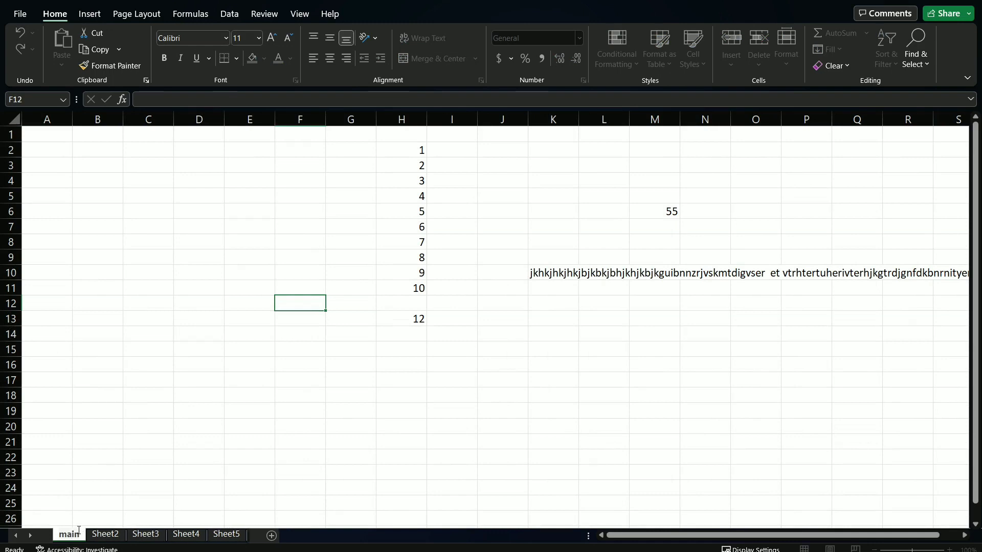
text(n Wor)
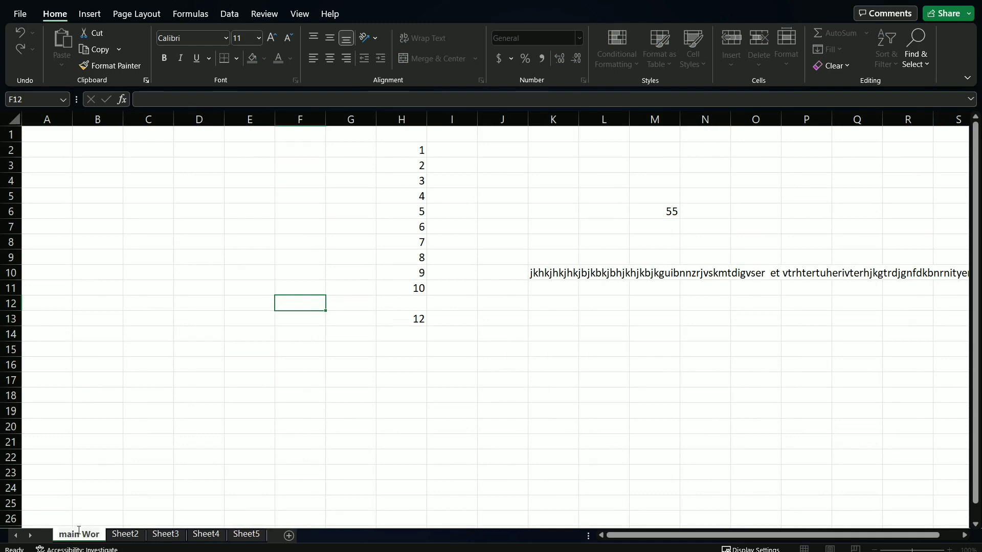
text(k)
click(130, 539)
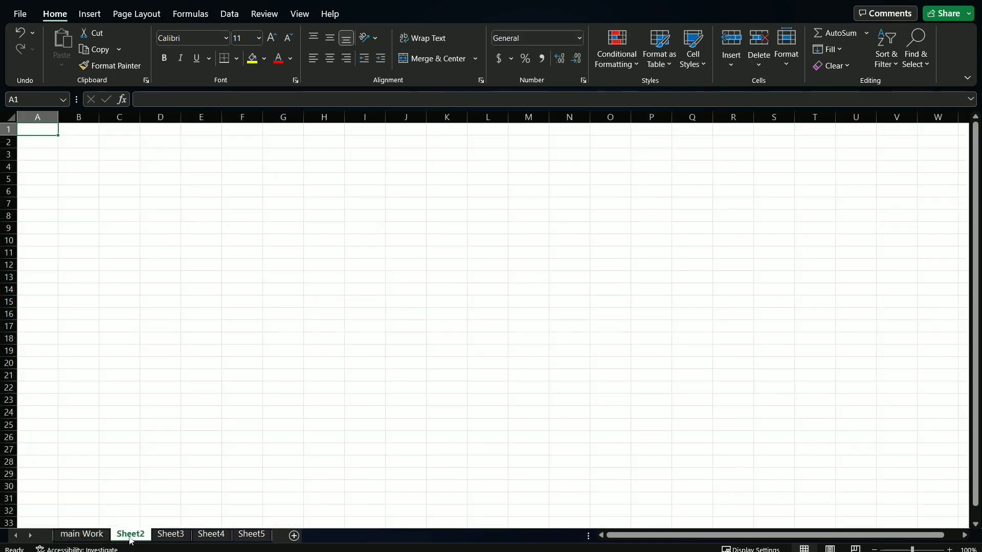
Enter 'rou' in Sheet2's A1 and rename Sheet2 to 'Rough Area'
text(rou)
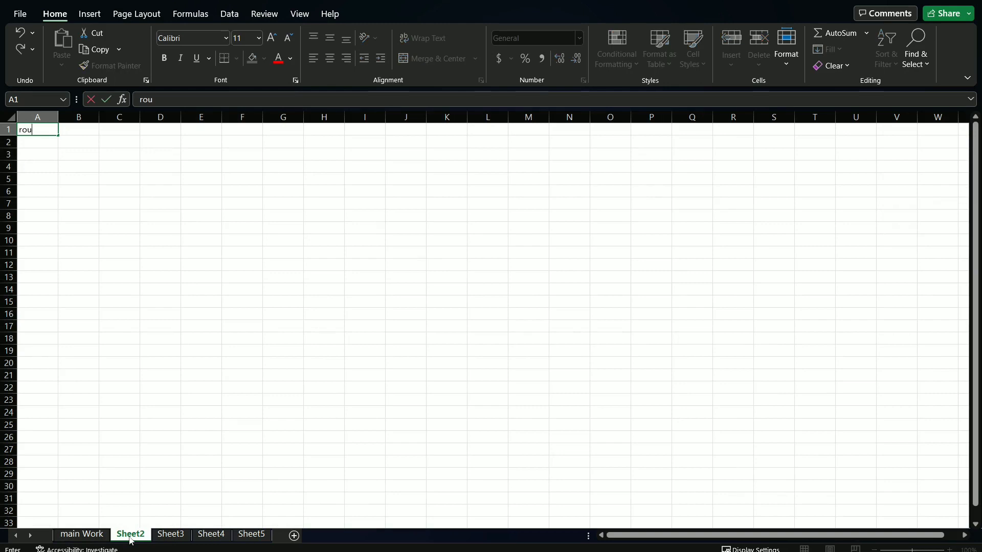
click(131, 539)
double_click(143, 535)
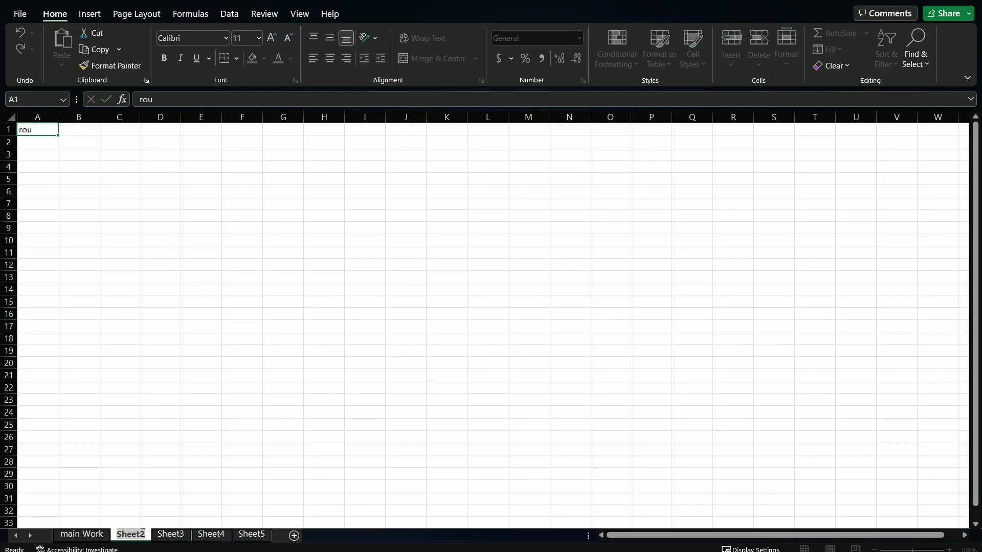
text(Rough)
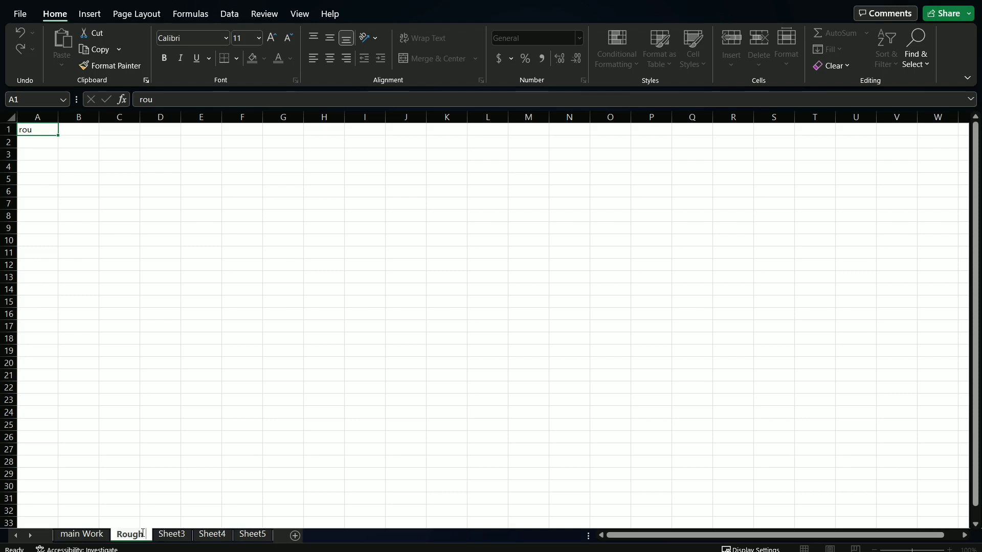
text( Area)
click(235, 504)
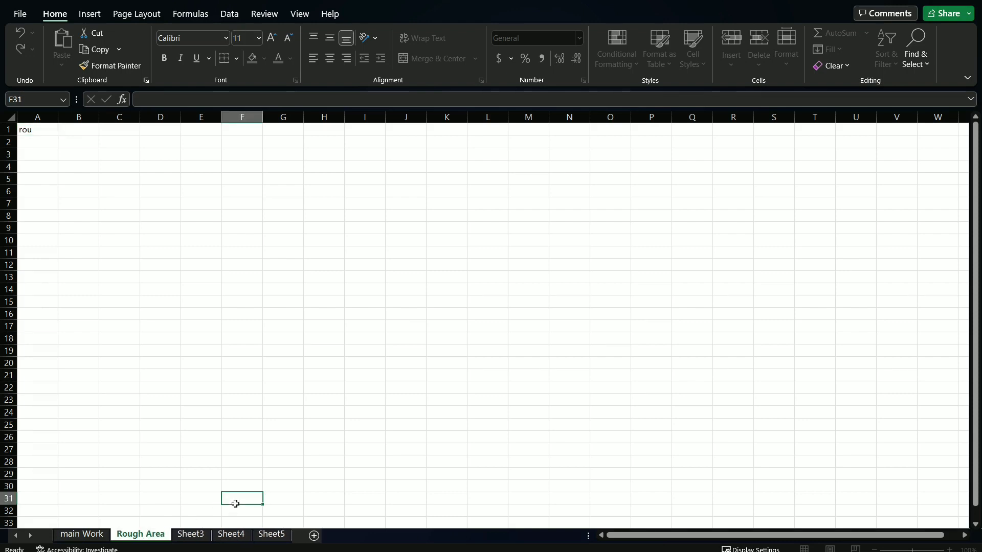
click(201, 534)
Delete Sheet3, Sheet5 and Sheet4, then return to the main Work sheet
right_click(203, 536)
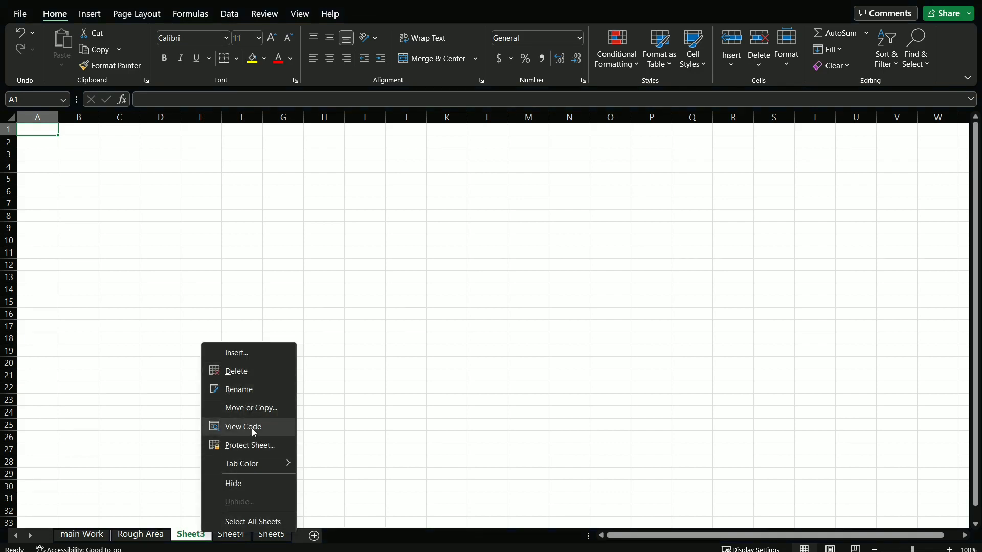
click(236, 371)
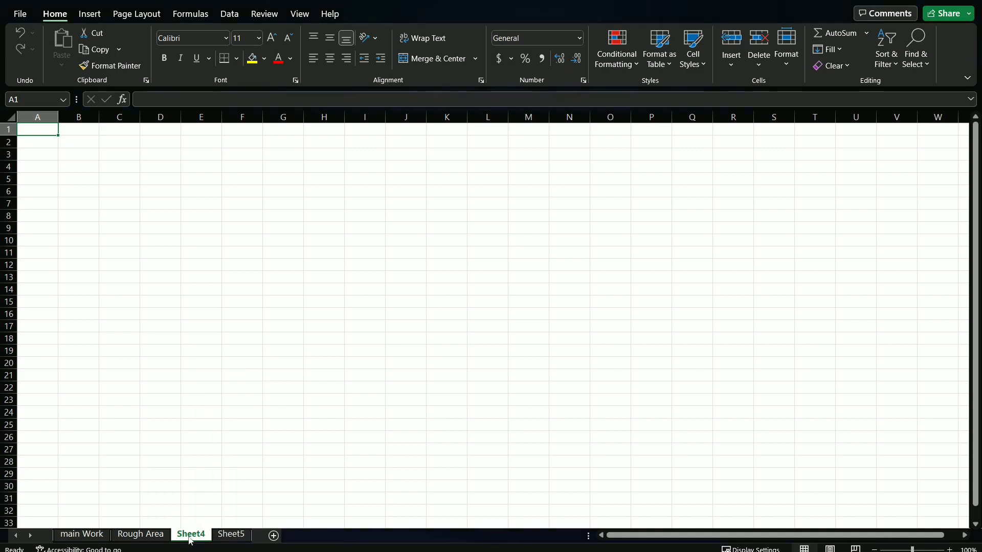
click(228, 536)
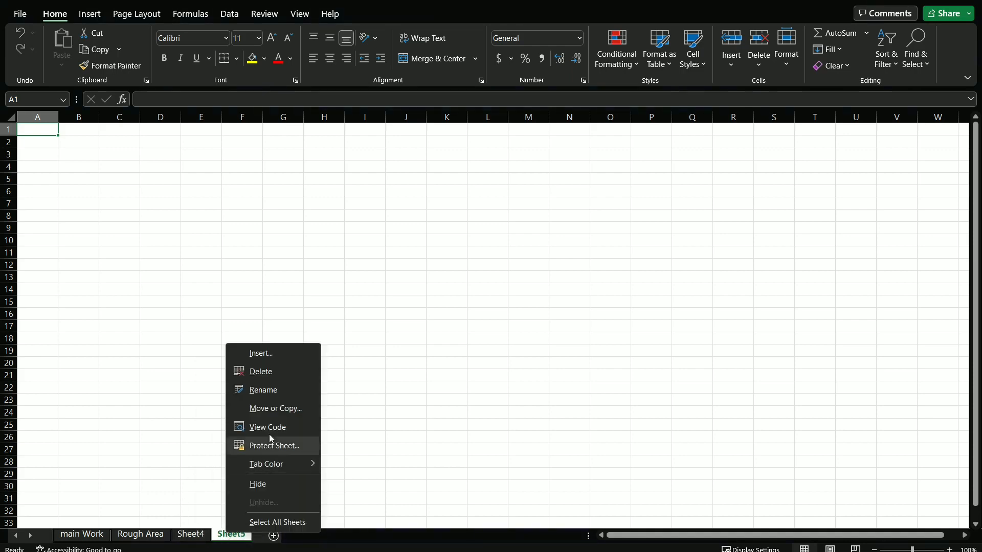
click(263, 371)
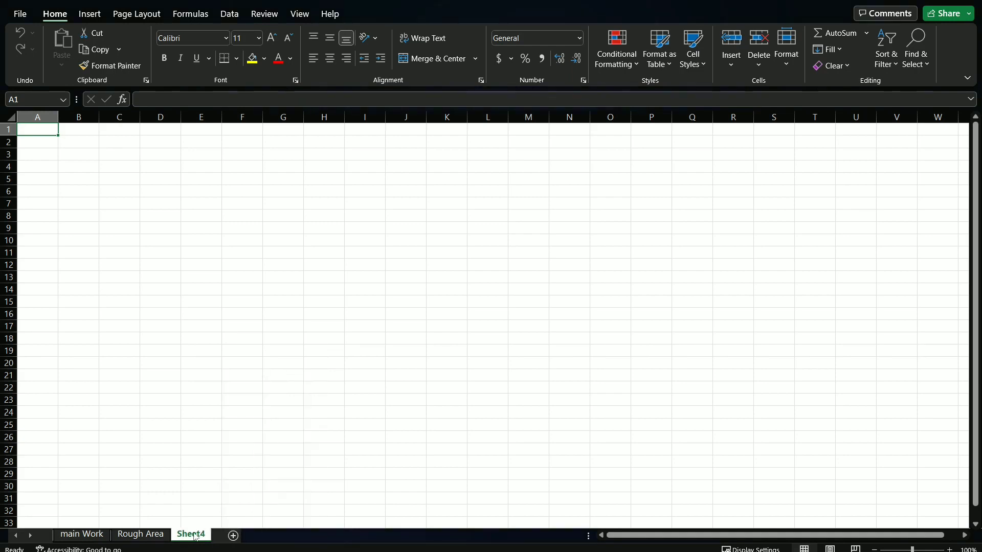
right_click(196, 535)
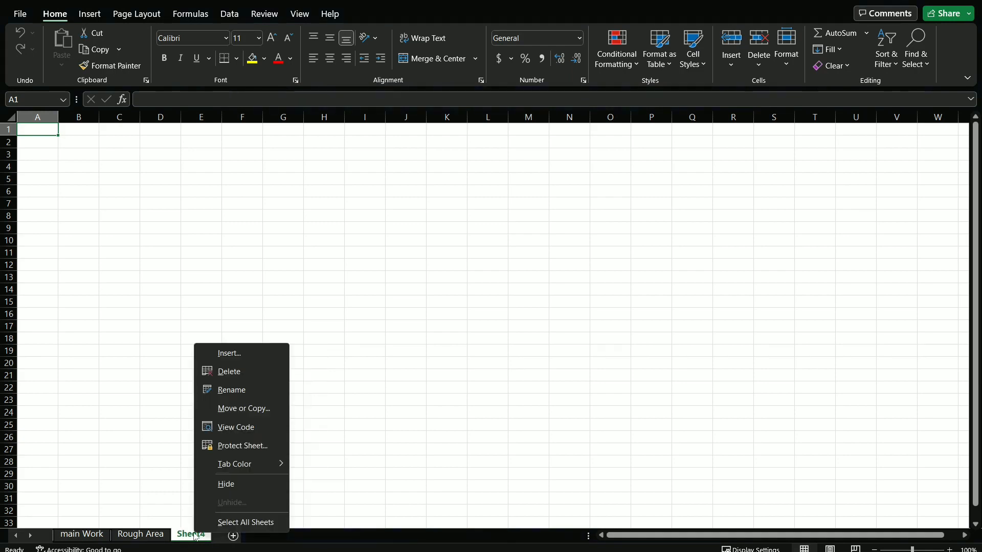
click(237, 378)
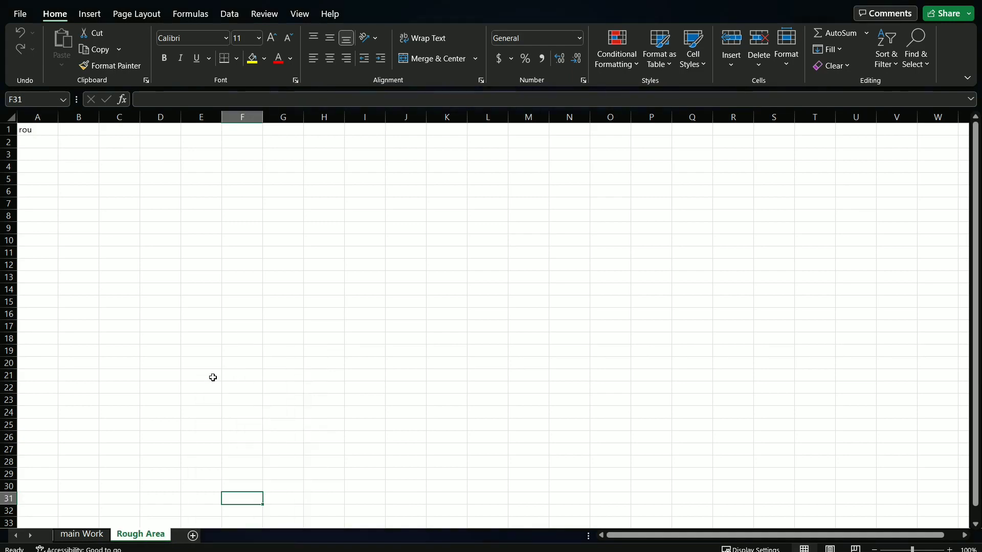
click(70, 535)
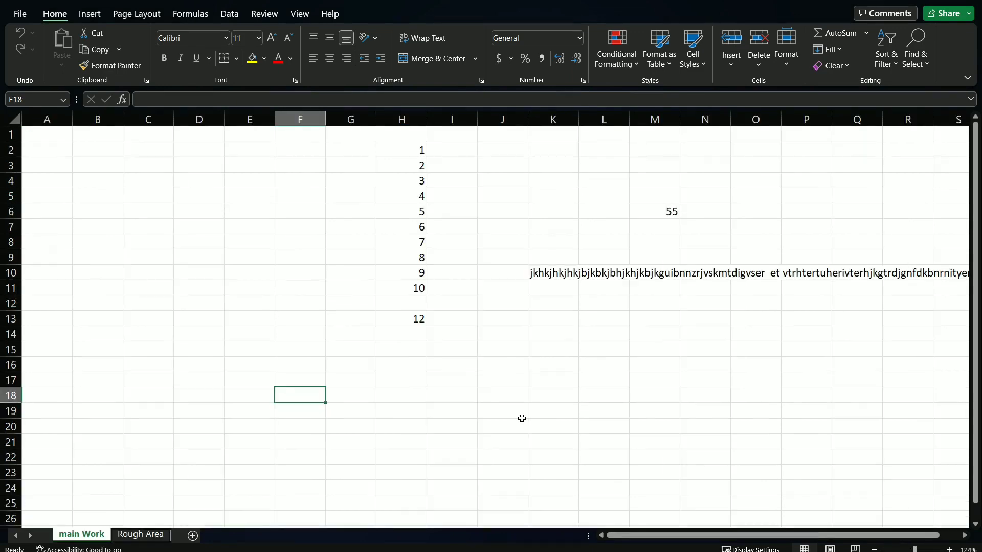